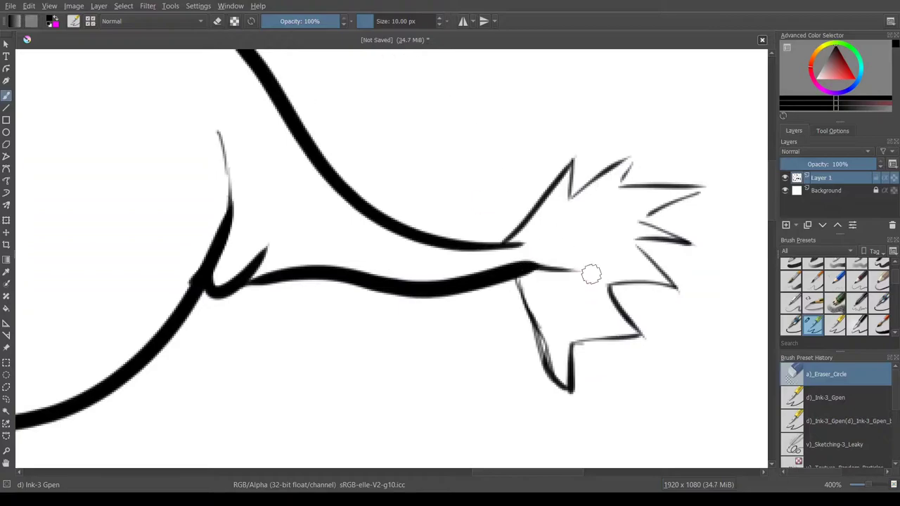
Undo the last two strokes and erase the stalk's lower line where it runs into the spiky tuft.
key("ctrl+z")
key("ctrl+z")
left_click(217, 21)
mouse_move(540, 271)
left_mouse_down()
mouse_move(524, 265)
mouse_move(530, 216)
mouse_move(624, 184)
mouse_move(641, 224)
mouse_move(631, 286)
mouse_move(640, 335)
mouse_move(572, 346)
mouse_move(624, 337)
left_mouse_up()
key("e")
scroll(607, 281, "down", 4)
scroll(540, 277, "up", 2)
scroll(679, 235, "down", 2)
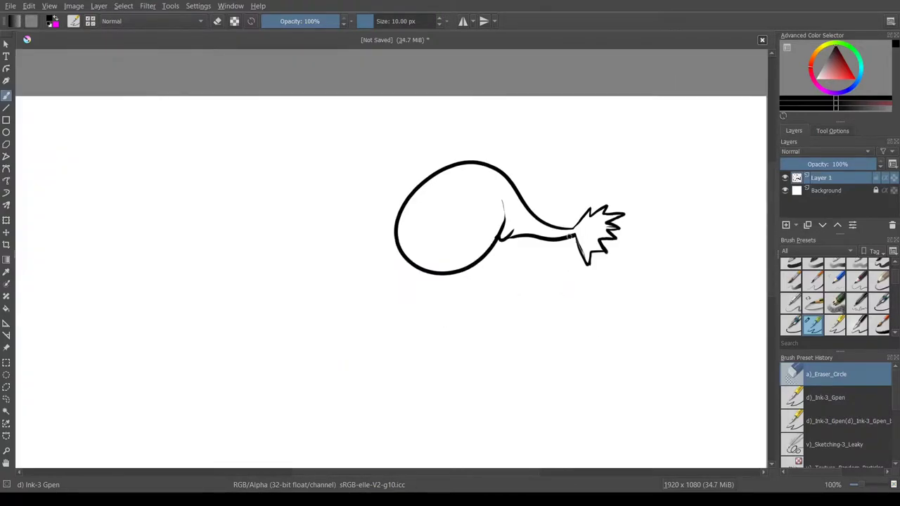
mouse_move(530, 238)
left_mouse_down()
mouse_move(563, 331)
mouse_move(653, 336)
mouse_move(517, 386)
left_mouse_up()
key("ctrl+z")
key("ctrl+z")
mouse_move(464, 429)
left_mouse_down()
mouse_move(544, 350)
mouse_move(548, 367)
left_mouse_up()
key("ctrl+z")
left_click_drag(504, 344, 638, 326)
key("ctrl+z")
key("ctrl+z")
Draw a curved pupil outline across the lower part of the eyeball, undoing strokes until the arc fits.
scroll(424, 235, "up", 4)
left_click_drag(515, 161, 368, 338)
key("ctrl+z")
mouse_move(525, 107)
left_mouse_down()
mouse_move(337, 213)
mouse_move(582, 375)
left_mouse_up()
key("ctrl+z")
key("ctrl+z")
mouse_move(324, 195)
left_mouse_down()
mouse_move(596, 139)
mouse_move(638, 184)
mouse_move(679, 329)
mouse_move(685, 290)
mouse_move(553, 351)
left_mouse_up()
key("ctrl+z")
key("ctrl+z")
key("ctrl+z")
left_click_drag(322, 184, 562, 373)
Draw a wedge-shaped highlight notch in the pupil and erase the outline across its opening.
left_click_drag(564, 153, 484, 232)
left_click_drag(484, 232, 630, 224)
key("ctrl+z")
mouse_move(484, 230)
left_mouse_down()
mouse_move(597, 234)
mouse_move(494, 235)
left_mouse_up()
key("ctrl+z")
left_click(217, 21)
mouse_move(577, 161)
left_mouse_down()
mouse_move(610, 170)
mouse_move(618, 222)
left_mouse_up()
left_click(217, 21)
Fill the pupil solid black around the notch with the 20 px Ink-3 Gpen variant, and return to the 10 px Ink-3 Gpen.
mouse_move(573, 300)
left_mouse_down()
mouse_move(570, 338)
mouse_move(598, 267)
left_mouse_up()
key("ctrl+z")
left_click(835, 325)
mouse_move(538, 285)
left_mouse_down()
mouse_move(578, 262)
mouse_move(343, 257)
mouse_move(415, 348)
mouse_move(490, 335)
mouse_move(333, 192)
mouse_move(466, 208)
mouse_move(526, 150)
mouse_move(387, 235)
mouse_move(436, 328)
mouse_move(504, 355)
mouse_move(604, 253)
mouse_move(430, 199)
mouse_move(513, 300)
left_mouse_up()
key("ctrl+z")
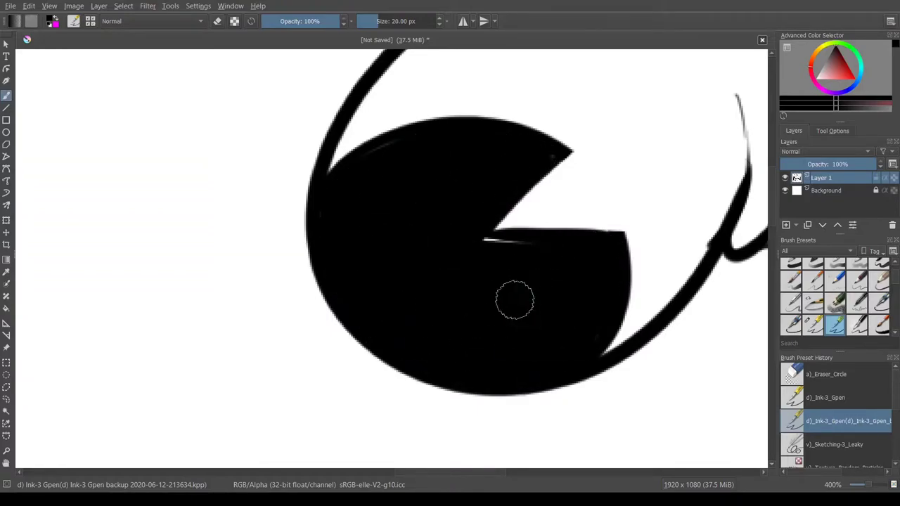
key("1")
key("slash")
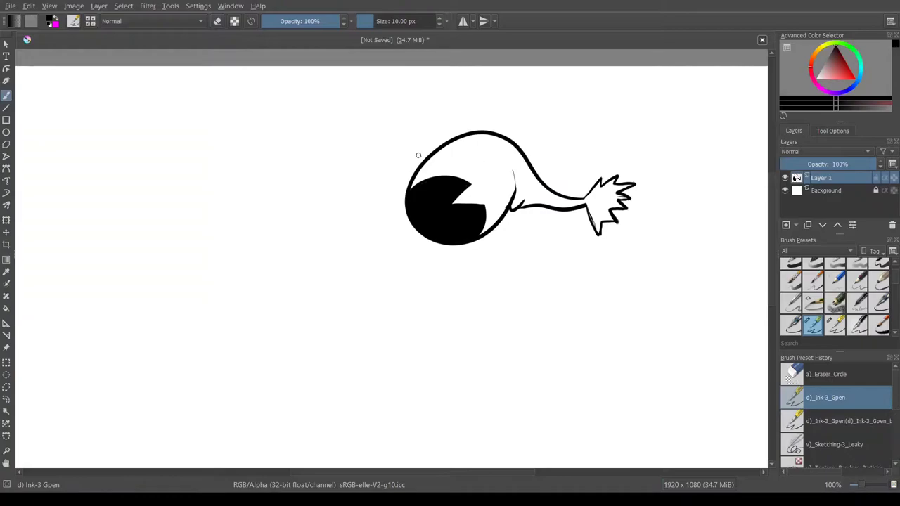
Draw a second eyeball outline behind the first one, undoing strokes until the curve fits.
left_click_drag(436, 132, 365, 225)
key("ctrl+z")
scroll(428, 151, "up", 2)
left_click_drag(496, 114, 309, 203)
key("ctrl+z")
mouse_move(536, 110)
left_mouse_down()
mouse_move(473, 94)
mouse_move(375, 325)
mouse_move(379, 267)
mouse_move(425, 319)
mouse_move(530, 119)
mouse_move(391, 129)
mouse_move(457, 96)
mouse_move(436, 321)
left_mouse_up()
key("ctrl+z")
key("ctrl+z")
key("ctrl+z")
key("ctrl+z")
key("ctrl+z")
Draw an arched pupil line across the rear eyeball, redoing it once.
left_click_drag(316, 236, 398, 207)
key("ctrl+z")
left_click_drag(321, 218, 394, 209)
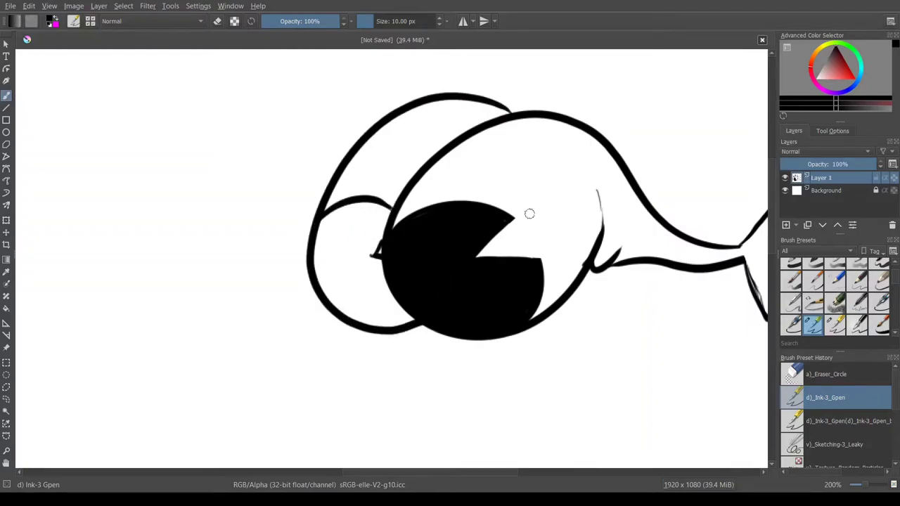
Fill the rear eye's pupil solid black and clean up its edge beside the front eyeball with the eraser.
key("/")
mouse_move(415, 317)
left_mouse_down()
mouse_move(337, 292)
mouse_move(384, 319)
mouse_move(388, 275)
mouse_move(332, 250)
mouse_move(324, 278)
mouse_move(376, 212)
mouse_move(368, 240)
mouse_move(325, 275)
left_mouse_up()
key("e")
key("/")
key("/")
key("e")
key("/")
key("e")
scroll(419, 216, "up", 3)
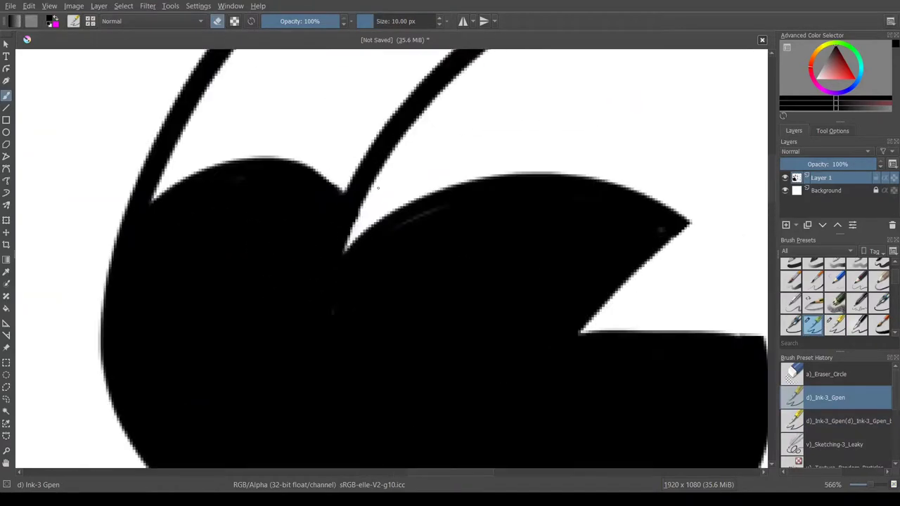
scroll(375, 194, "down", 5)
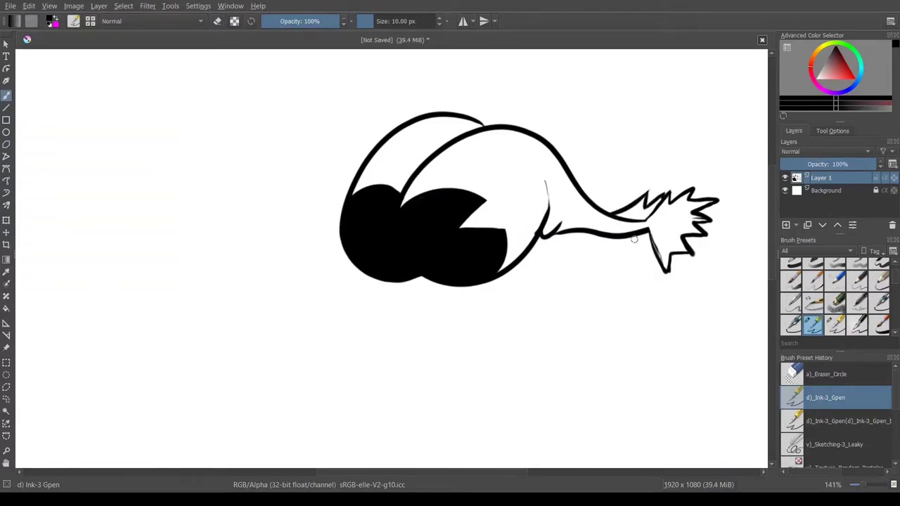
Discard the extra spikes around the eye stalk and draw the snout's profile line down from the stalk's base.
key("ctrl+z")
left_click_drag(608, 239, 621, 270)
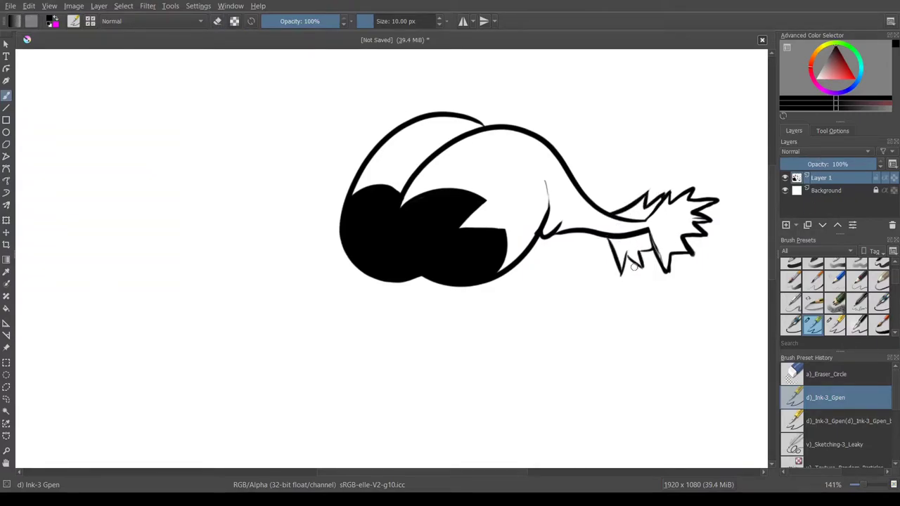
left_click_drag(645, 231, 555, 341)
scroll(559, 326, "down", 1)
left_click_drag(557, 334, 530, 384)
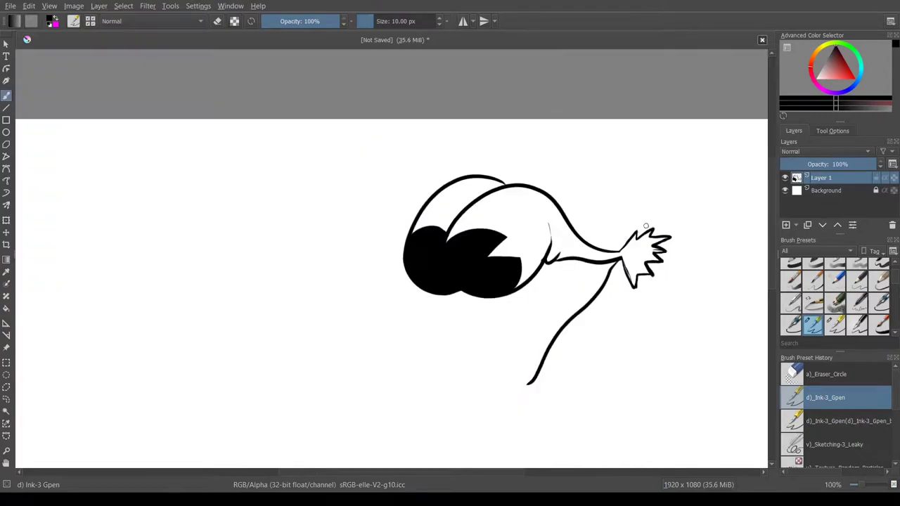
scroll(555, 309, "down", 1)
scroll(485, 456, "up", 1)
Draw the rounded snout tip and wavy mouth line, an arrowhead-shaped mouth corner, and the lower lip below it.
left_click_drag(564, 317, 753, 343)
key("ctrl+z")
scroll(753, 343, "up", 1)
left_click_drag(694, 355, 741, 352)
left_click_drag(706, 328, 768, 344)
left_click_drag(767, 362, 706, 386)
left_click_drag(416, 382, 690, 417)
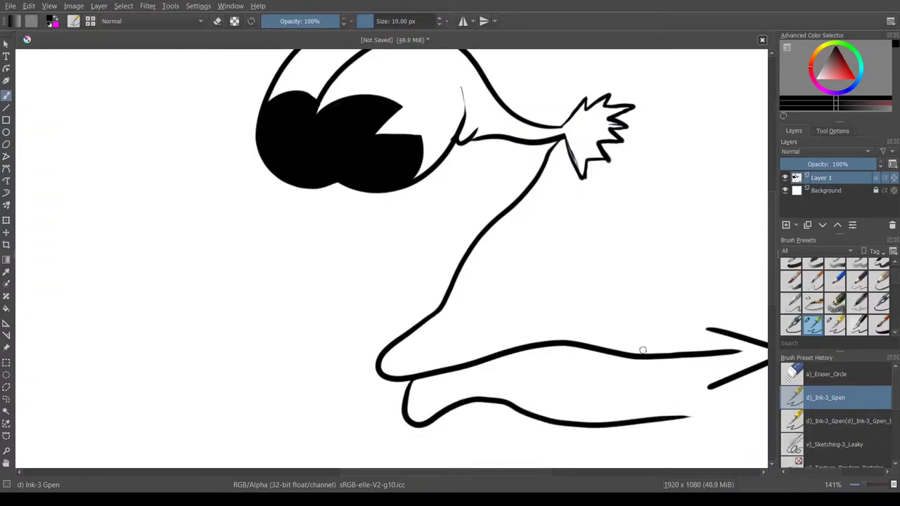
Draw a wavy throat line down from the rear end of the lower lip, undoing unsatisfactory strokes.
scroll(647, 358, "down", 2)
scroll(685, 422, "up", 1)
left_click_drag(647, 354, 669, 441)
scroll(681, 398, "down", 1)
scroll(685, 352, "down", 1)
scroll(664, 450, "up", 1)
key("ctrl+z")
scroll(680, 380, "up", 1)
mouse_move(684, 377)
left_mouse_down()
mouse_move(688, 424)
mouse_move(673, 415)
mouse_move(766, 431)
left_mouse_up()
scroll(688, 418, "up", 1)
scroll(692, 395, "down", 1)
key("ctrl+z")
key("ctrl+z")
Draw small bulging curves at the base of the throat near the canvas's lower edge.
left_click_drag(642, 421, 604, 438)
scroll(617, 354, "down", 1)
scroll(668, 218, "up", 1)
key("ctrl+z")
Draw the top of the head as a curve from behind the spiky tuft to the canvas's right edge.
mouse_move(571, 111)
left_mouse_down()
mouse_move(691, 163)
mouse_move(662, 124)
mouse_move(728, 183)
left_mouse_up()
key("ctrl+z")
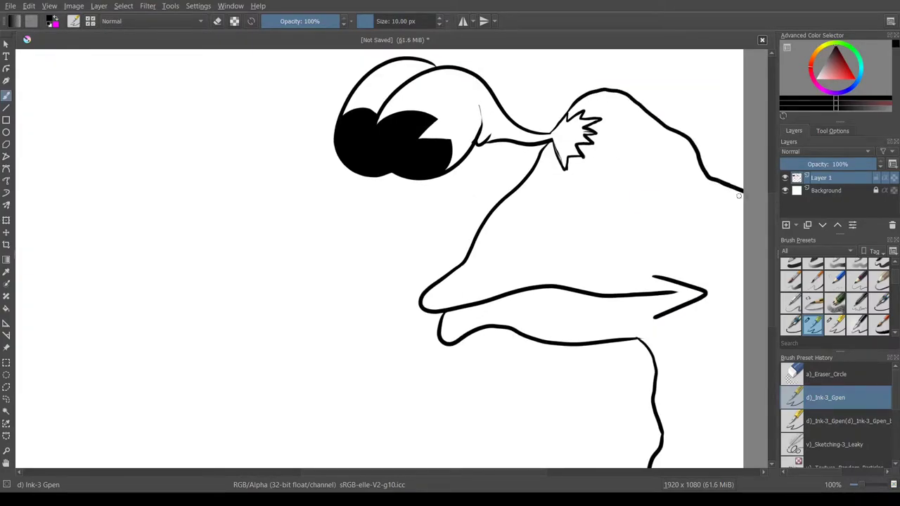
scroll(719, 225, "down", 2)
scroll(619, 220, "up", 3)
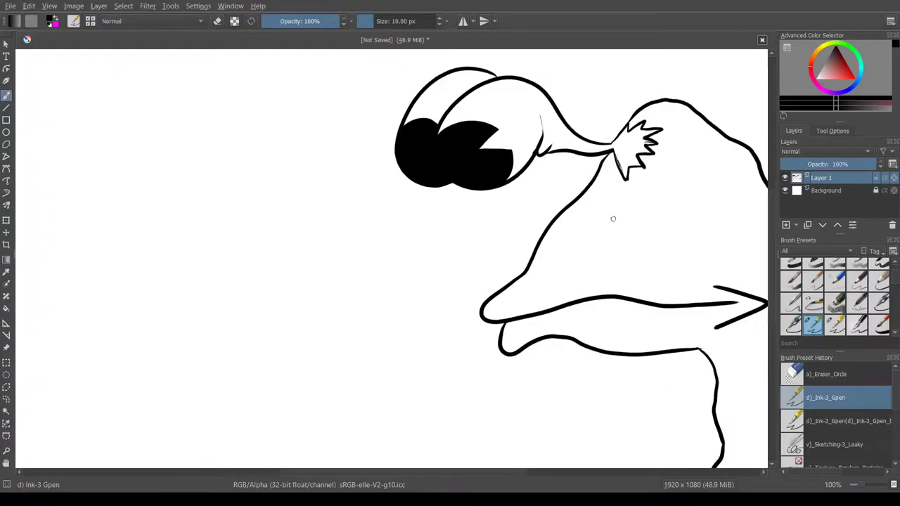
left_click_drag(582, 102, 624, 111)
key("ctrl+z")
left_click_drag(556, 91, 609, 105)
scroll(546, 166, "down", 5)
scroll(553, 158, "up", 6)
key("ctrl+z")
left_click_drag(486, 174, 563, 204)
key("ctrl+z")
key("ctrl+z")
left_click_drag(489, 173, 564, 196)
key("ctrl+z")
left_click_drag(496, 177, 553, 192)
scroll(554, 191, "down", 7)
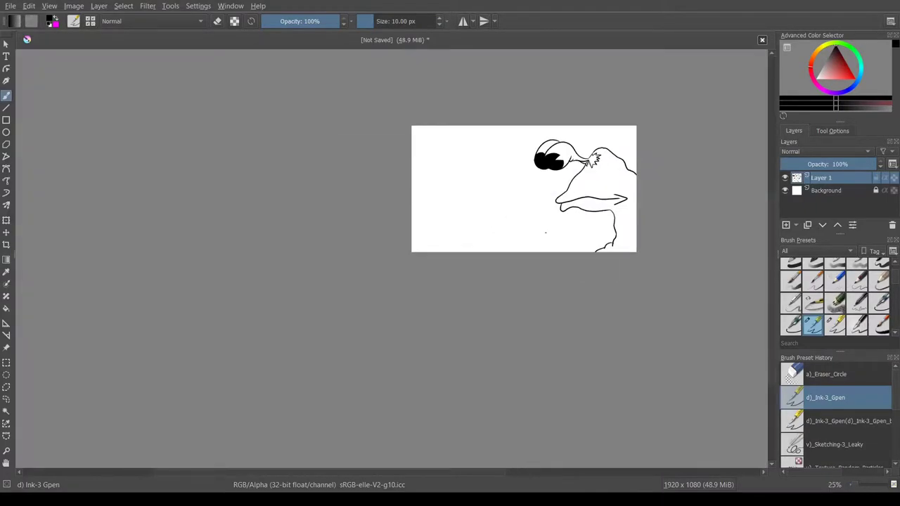
Draw a bent arm with a drooping two-fingered hand over the throat, and erase the throat line crossing the arm and the shoulder's front curve.
scroll(558, 239, "up", 7)
mouse_move(551, 96)
left_mouse_down()
mouse_move(508, 288)
mouse_move(382, 242)
mouse_move(340, 262)
left_mouse_up()
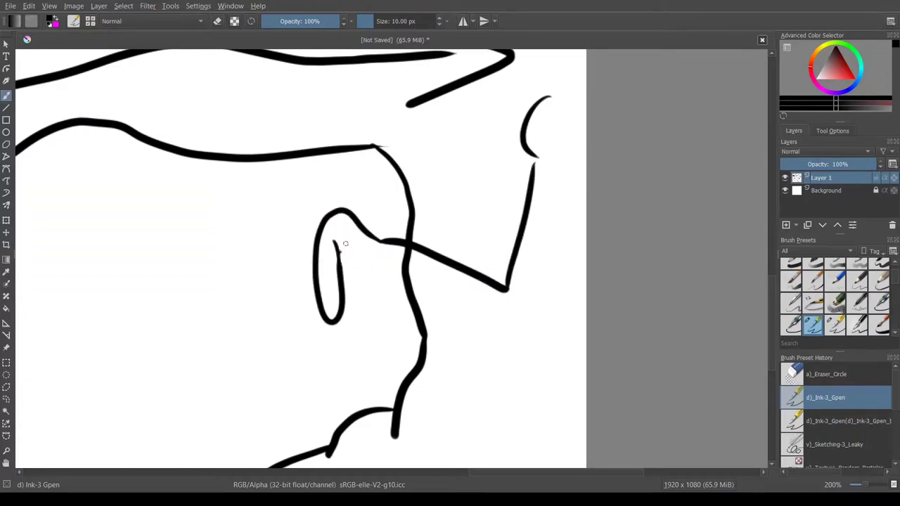
mouse_move(358, 255)
left_mouse_down()
mouse_move(374, 328)
mouse_move(397, 287)
mouse_move(536, 290)
mouse_move(577, 110)
left_mouse_up()
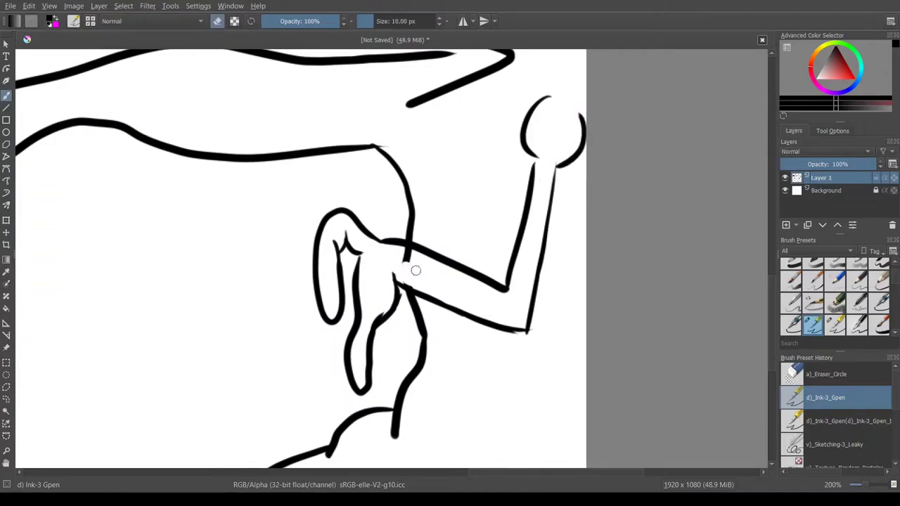
left_click_drag(537, 145, 542, 110)
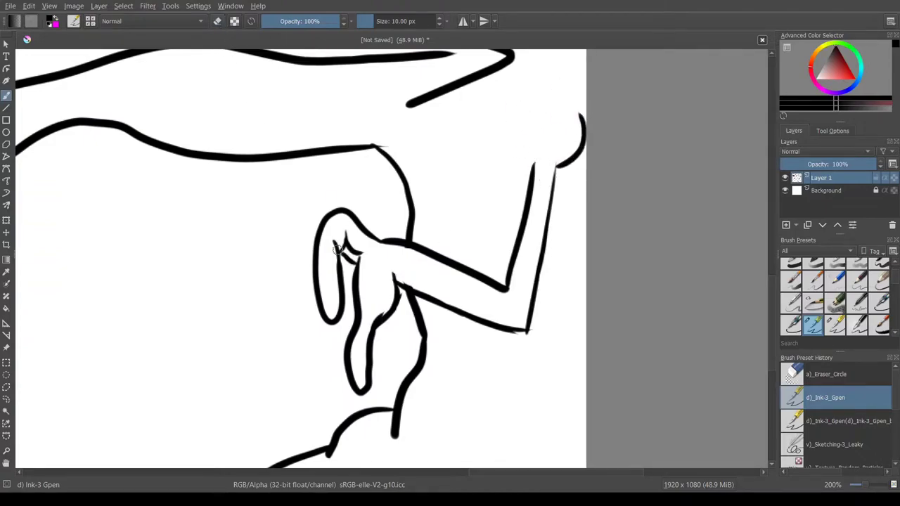
Draw two more drooping fingers in front of the hand, redoing the outermost one with a rounded tip.
mouse_move(322, 210)
left_mouse_down()
mouse_move(296, 306)
mouse_move(295, 254)
mouse_move(305, 287)
mouse_move(280, 320)
mouse_move(313, 289)
left_mouse_up()
key("ctrl+z")
left_click_drag(278, 204, 219, 282)
key("ctrl+z")
left_click_drag(306, 213, 279, 293)
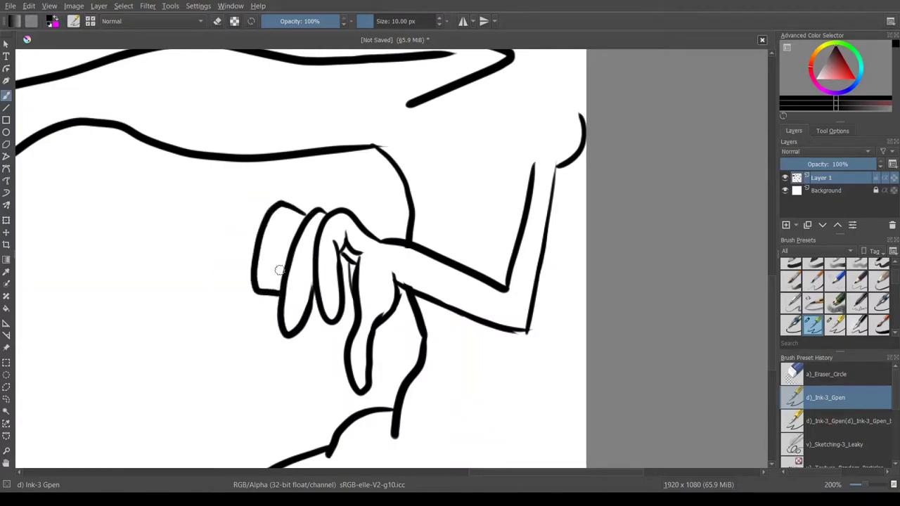
key("ctrl+z")
key("ctrl+z")
mouse_move(312, 209)
left_mouse_down()
mouse_move(261, 257)
mouse_move(279, 294)
left_mouse_up()
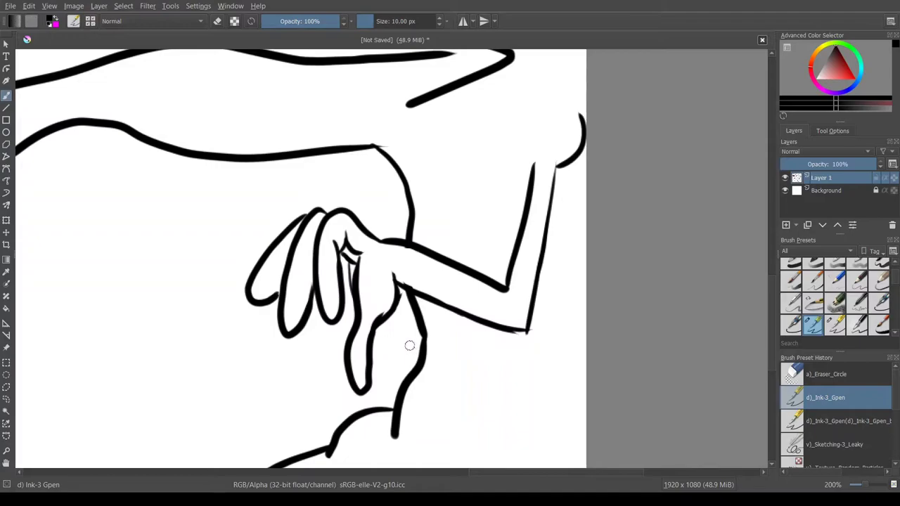
Erase the palm creases and the long finger's join with the wrist, and redraw the finger's outline.
left_click_drag(356, 253, 391, 277)
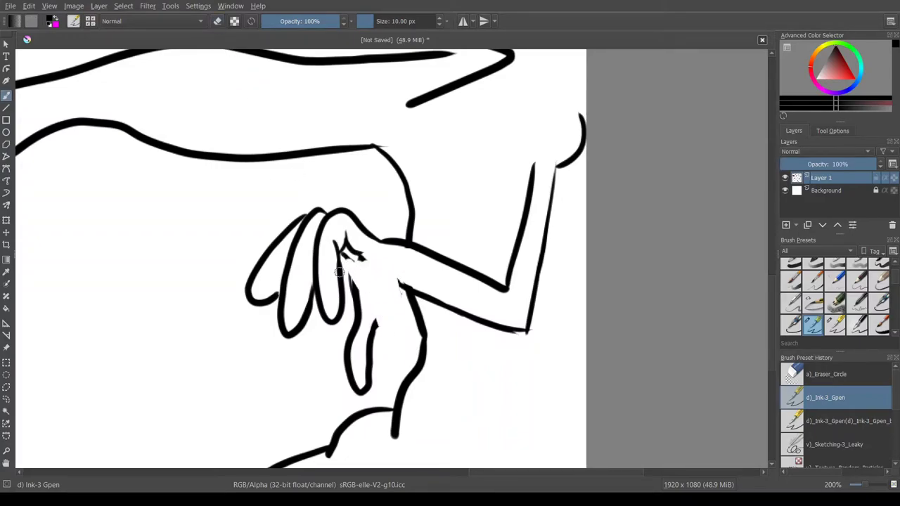
left_click_drag(362, 265, 378, 280)
key("ctrl+z")
mouse_move(380, 298)
left_mouse_down()
mouse_move(388, 286)
mouse_move(334, 228)
mouse_move(345, 383)
mouse_move(345, 338)
left_mouse_up()
scroll(361, 282, "up", 2)
left_click(217, 20)
key("ctrl+z")
left_click_drag(342, 384, 326, 291)
left_click_drag(328, 257, 328, 223)
left_click_drag(188, 315, 200, 305)
Refine the line between the long finger and its neighbour at the palm, alternating pen and eraser strokes.
scroll(320, 243, "down", 3)
scroll(332, 258, "up", 3)
mouse_move(340, 212)
left_mouse_down()
mouse_move(362, 364)
mouse_move(361, 350)
left_mouse_up()
key("ctrl+z")
left_click(222, 22)
mouse_move(366, 274)
left_mouse_down()
mouse_move(324, 200)
mouse_move(356, 237)
left_mouse_up()
left_click(218, 21)
left_click_drag(344, 208, 356, 246)
scroll(387, 171, "down", 3)
scroll(366, 209, "up", 3)
Rework the crease at the top of the palm, undoing the strokes that do not fit.
left_click_drag(358, 145, 376, 221)
left_click_drag(368, 130, 358, 186)
key("ctrl+z")
key("ctrl+z")
left_click_drag(344, 145, 374, 133)
left_click_drag(359, 221, 377, 159)
key("ctrl+z")
Redo the crease at the top of the palm and add short crease strokes beside it.
scroll(428, 276, "down", 6)
scroll(430, 275, "up", 3)
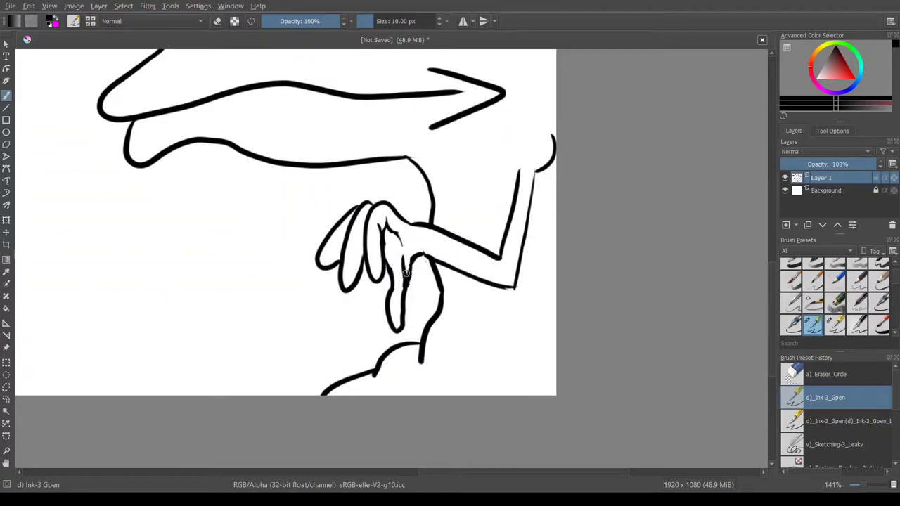
scroll(421, 228, "up", 3)
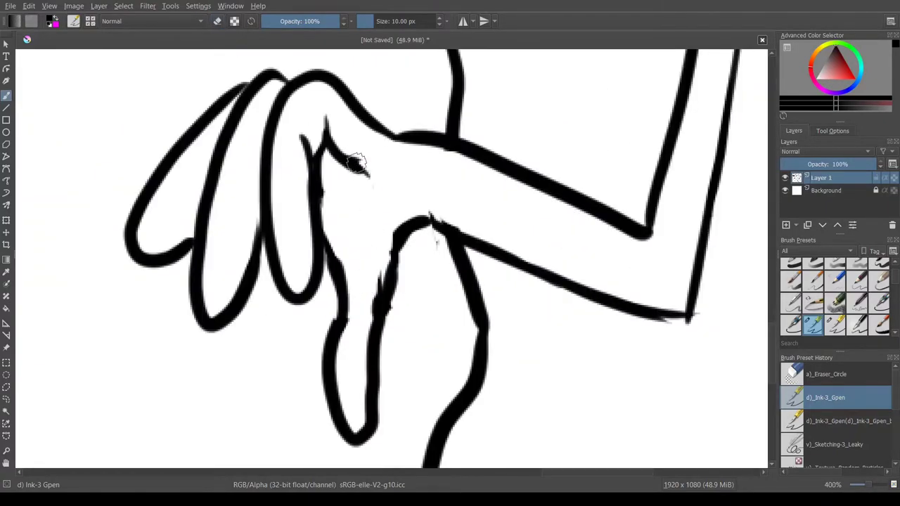
key("ctrl+z")
left_click_drag(322, 160, 335, 185)
left_click_drag(346, 236, 354, 188)
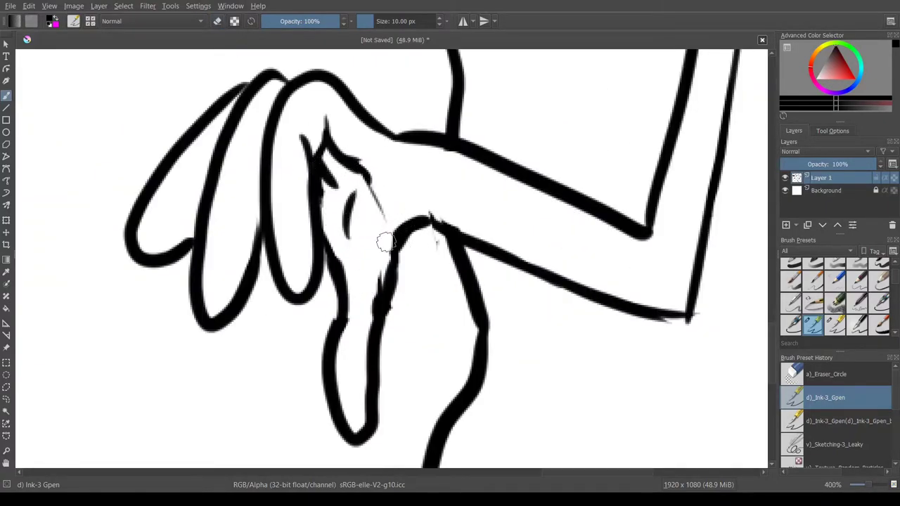
Draw a curved stroke at the inner side of the upper arm's end, opposite the existing shoulder arc.
scroll(428, 255, "down", 5)
scroll(467, 244, "up", 3)
left_click_drag(467, 243, 445, 183)
scroll(470, 229, "down", 2)
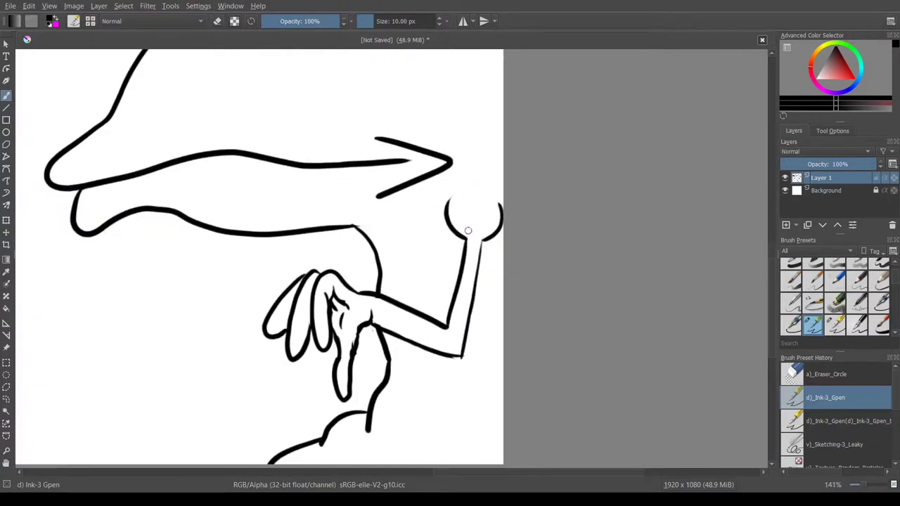
Draw the far hand's wrist and first bent finger above the front hand, undoing the strokes that do not fit.
scroll(364, 252, "up", 2)
mouse_move(396, 266)
left_mouse_down()
mouse_move(445, 276)
mouse_move(304, 269)
left_mouse_up()
key("ctrl+z")
mouse_move(384, 224)
left_mouse_down()
mouse_move(362, 222)
mouse_move(310, 258)
mouse_move(361, 238)
mouse_move(305, 301)
left_mouse_up()
key("ctrl+z")
left_click_drag(315, 249, 309, 298)
key("ctrl+z")
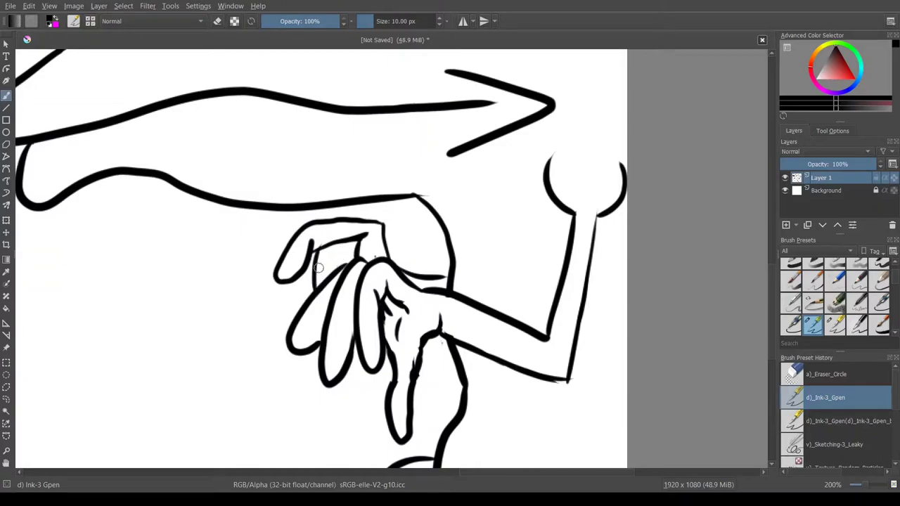
left_click_drag(302, 225, 281, 262)
key("ctrl+z")
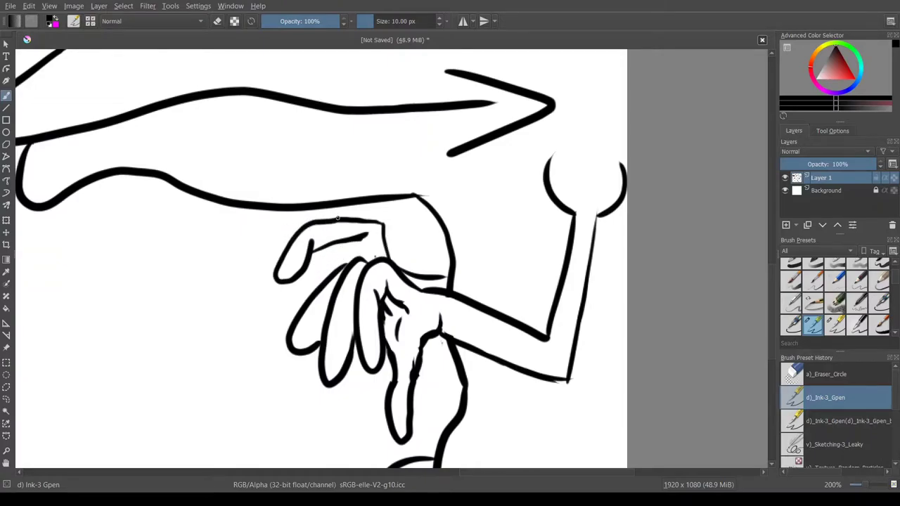
Add the remaining drooping fingers of the far hand, redoing the strokes that do not fit.
left_click_drag(302, 223, 348, 240)
left_click_drag(304, 280, 350, 240)
key("ctrl+z")
left_click_drag(316, 270, 353, 244)
key("ctrl+z")
mouse_move(291, 281)
left_mouse_down()
mouse_move(350, 242)
mouse_move(345, 265)
left_mouse_up()
Try to cut a wedge-shaped highlight into the black pupil of the first creature's far eye.
scroll(395, 251, "down", 5)
scroll(281, 225, "up", 2)
scroll(293, 269, "down", 1)
scroll(302, 169, "up", 5)
key("e")
mouse_move(336, 144)
left_mouse_down()
mouse_move(347, 197)
mouse_move(363, 158)
mouse_move(336, 215)
mouse_move(326, 170)
mouse_move(331, 237)
mouse_move(362, 158)
left_mouse_up()
key("ctrl+z")
key("e")
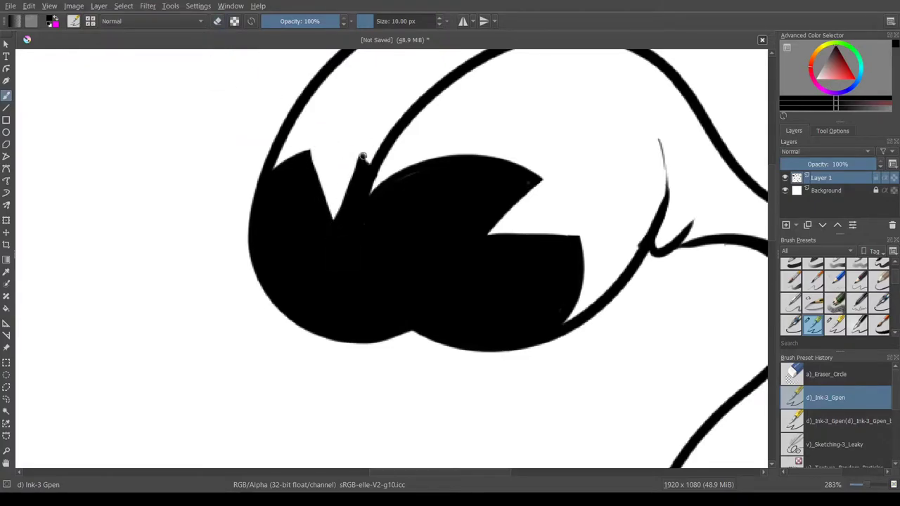
key("ctrl+z")
key("ctrl+z")
key("ctrl+z")
key("ctrl+z")
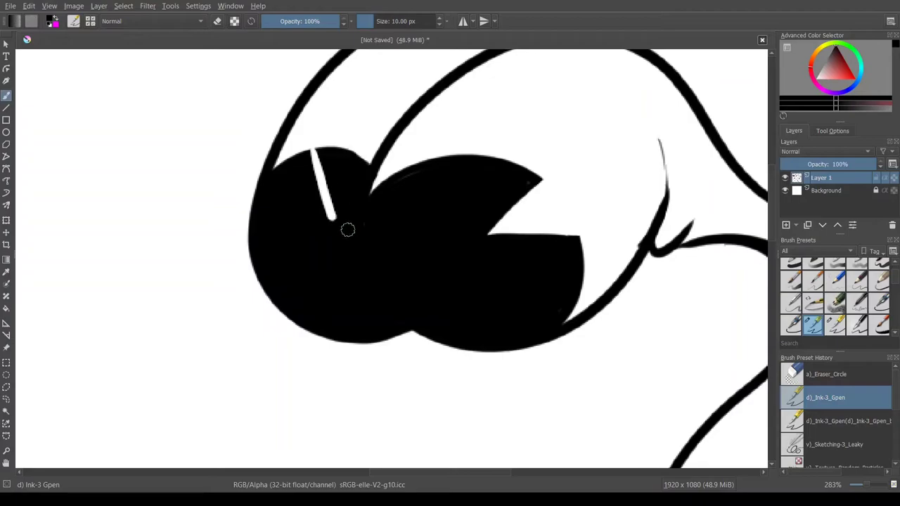
Erase part of the crease line on the front hand's palm near the wrist.
scroll(263, 53, "down", 6, "ctrl")
scroll(532, 362, "up", 3, "ctrl")
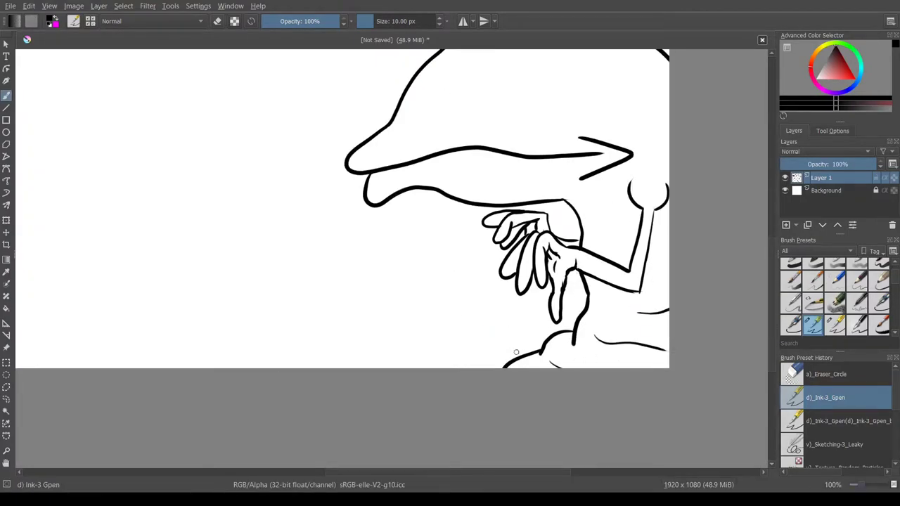
scroll(518, 361, "up", 2, "ctrl")
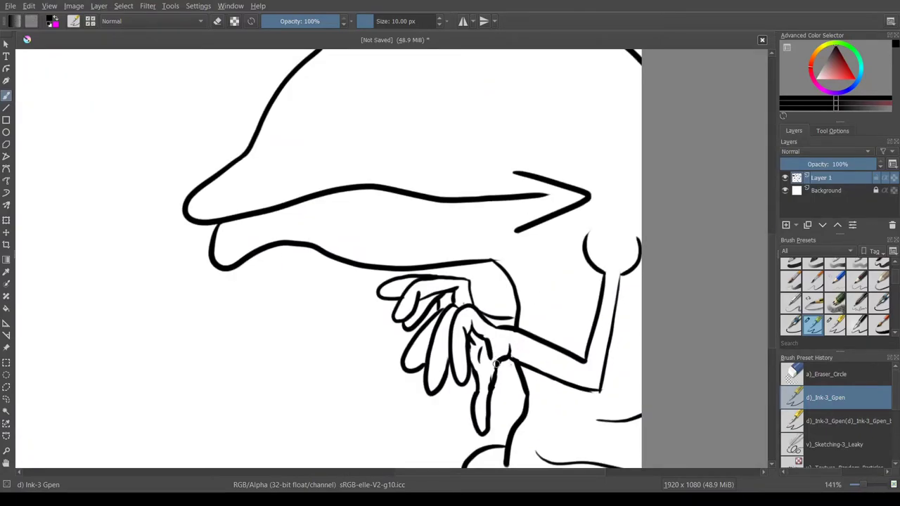
scroll(495, 363, "up", 2, "ctrl")
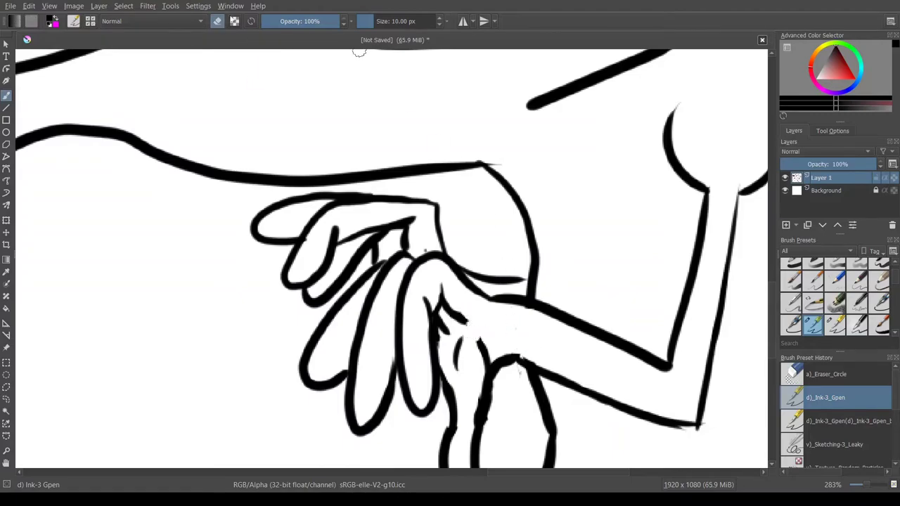
left_click(217, 22)
Draw a second creature's large eyeball with a wavy stalk below it in the empty half of the canvas.
scroll(473, 260, "down", 6, "ctrl")
scroll(342, 259, "up", 4, "ctrl")
scroll(333, 276, "down", 3)
scroll(327, 275, "up", 3)
left_click_drag(272, 279, 298, 85)
scroll(294, 179, "down", 2, "ctrl")
scroll(298, 123, "up", 2, "ctrl")
mouse_move(301, 170)
left_mouse_down()
mouse_move(412, 105)
mouse_move(372, 111)
mouse_move(335, 169)
mouse_move(329, 270)
mouse_move(285, 327)
left_mouse_up()
key("ctrl+z")
key("ctrl+z")
Flare the lower end of the new stalk and finish it with a jagged zigzag edge.
scroll(372, 211, "down", 2)
scroll(328, 262, "up", 4)
left_click_drag(266, 255, 330, 235)
key("ctrl+z")
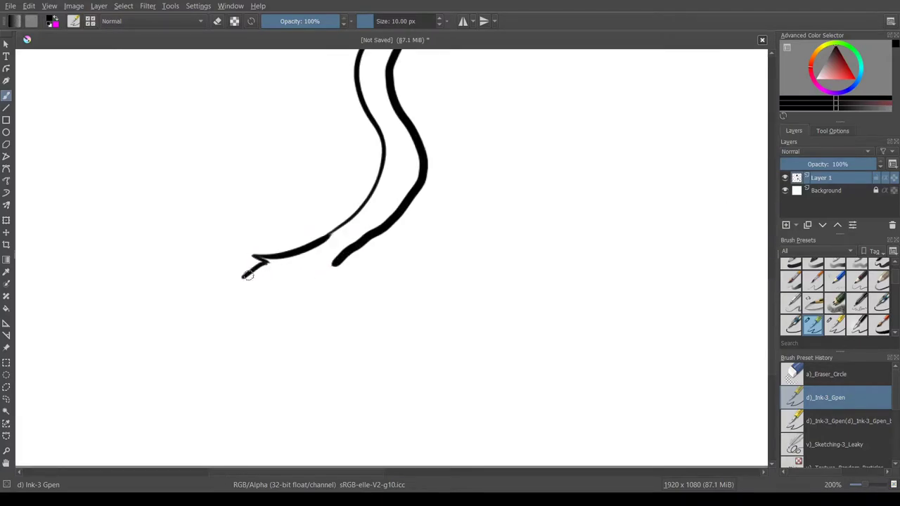
left_click_drag(259, 301, 306, 304)
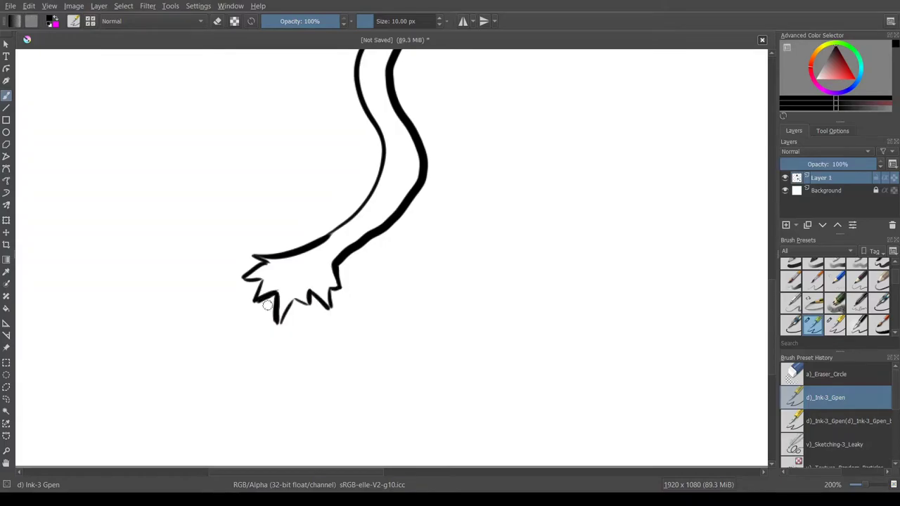
Outline a pupil with a wedge-shaped highlight in the second creature's eye and fill the pupil black.
scroll(319, 275, "down", 4)
scroll(404, 149, "up", 5)
mouse_move(458, 157)
left_mouse_down()
mouse_move(458, 305)
mouse_move(490, 291)
left_mouse_up()
left_click_drag(394, 215, 450, 234)
key("ctrl+z")
mouse_move(396, 205)
left_mouse_down()
mouse_move(409, 213)
mouse_move(392, 244)
left_mouse_up()
key("ctrl+z")
mouse_move(390, 239)
left_mouse_down()
mouse_move(458, 231)
mouse_move(397, 197)
left_mouse_up()
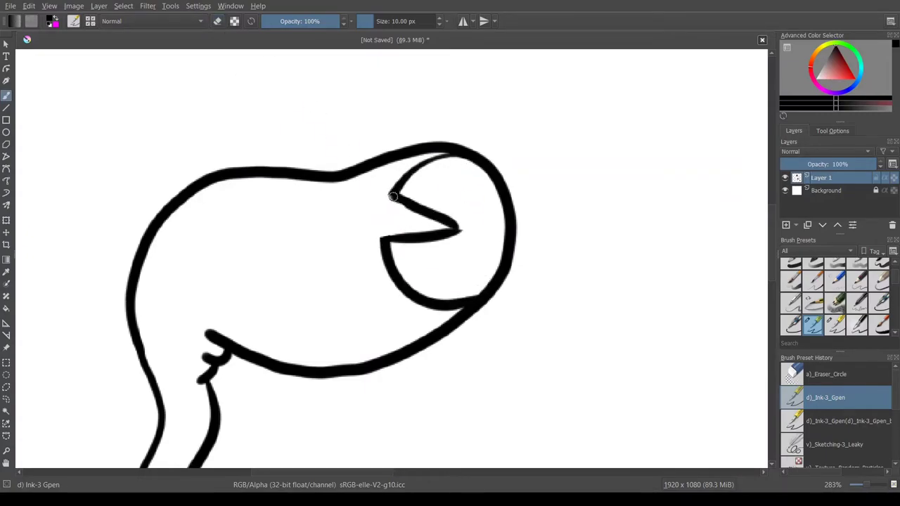
mouse_move(464, 230)
left_mouse_down()
mouse_move(404, 256)
mouse_move(450, 295)
mouse_move(471, 269)
mouse_move(409, 195)
mouse_move(494, 232)
mouse_move(487, 260)
left_mouse_up()
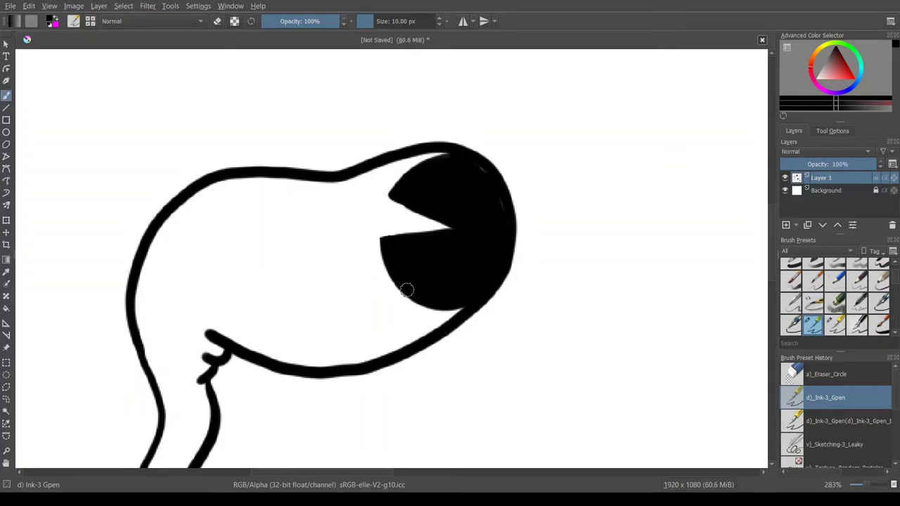
key("ctrl+z")
Draw the second creature's sloping head down to a pointed snout, with a long mouth line running back beneath it.
scroll(449, 260, "down", 4)
scroll(312, 425, "up", 1)
mouse_move(394, 363)
left_mouse_down()
mouse_move(553, 398)
mouse_move(442, 418)
left_mouse_up()
scroll(528, 403, "up", 1)
key("ctrl+z")
mouse_move(196, 439)
left_mouse_down()
mouse_move(578, 423)
mouse_move(608, 391)
left_mouse_up()
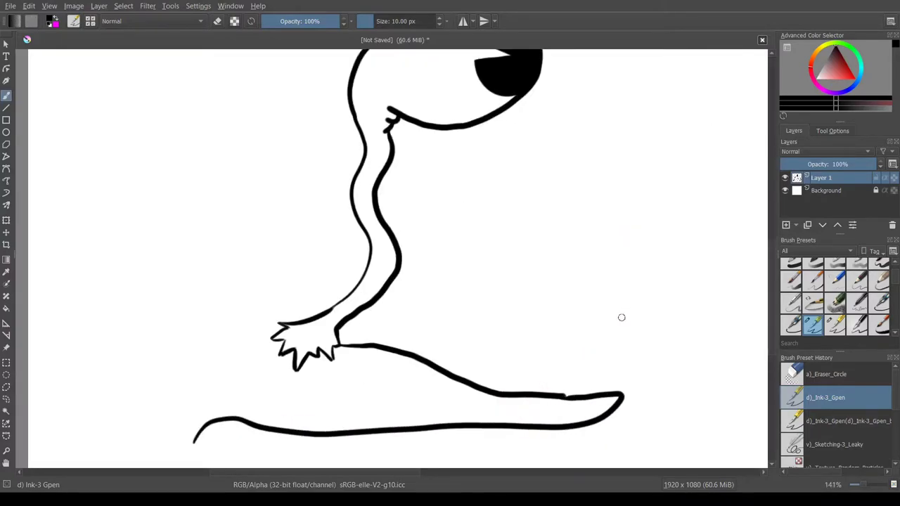
Smooth the top edge of the second creature's snout where it runs to the tip.
scroll(621, 318, "down", 2)
scroll(606, 367, "up", 3)
scroll(591, 353, "up", 1)
left_click_drag(544, 338, 644, 334)
Draw the lower jaw beneath the mouth line down to the canvas edge, undoing the strokes that do not fit.
left_click_drag(636, 382, 523, 433)
key("ctrl+z")
left_click_drag(487, 402, 332, 442)
scroll(538, 341, "down", 3)
scroll(524, 349, "up", 3)
key("ctrl+z")
left_click_drag(516, 358, 496, 388)
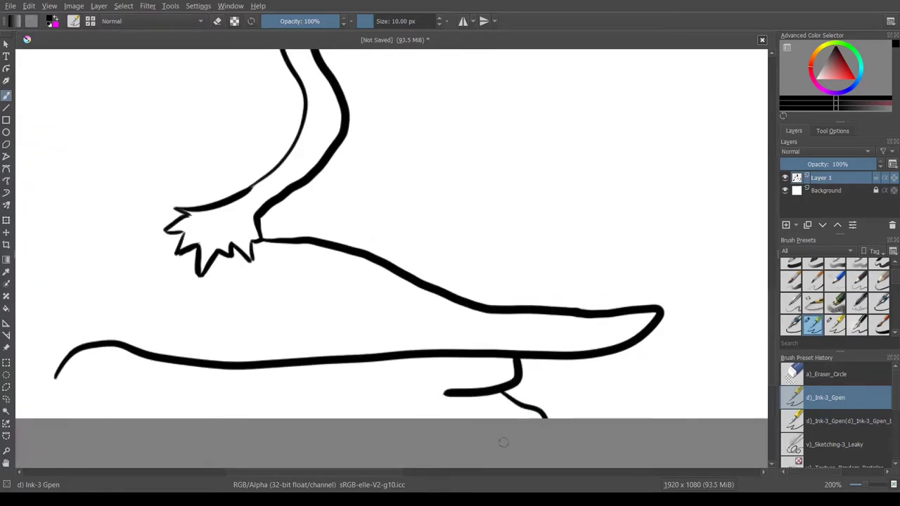
key("ctrl+z")
left_click_drag(449, 394, 343, 417)
key("ctrl+z")
key("ctrl+z")
left_click_drag(457, 418, 484, 405)
key("ctrl+z")
left_click_drag(518, 359, 383, 418)
key("ctrl+z")
Rework the head's top line where it meets the base of the eye stalk.
scroll(550, 370, "down", 3)
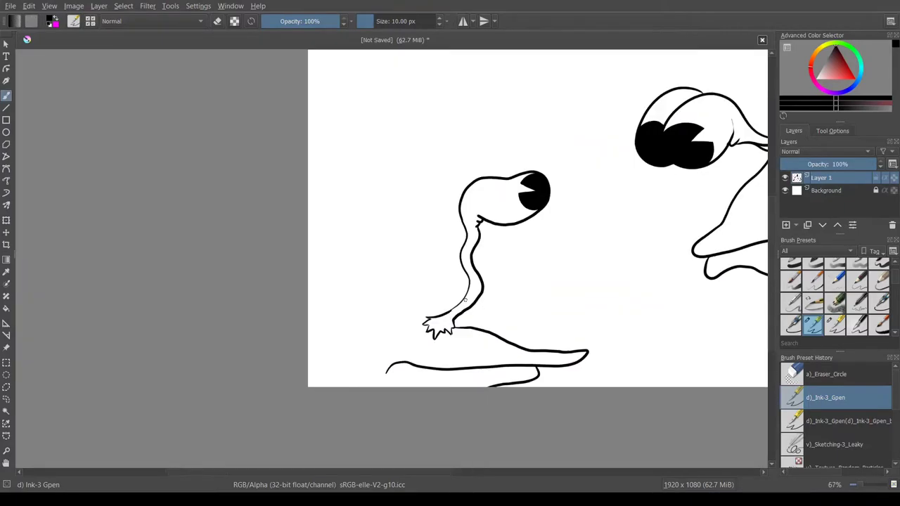
scroll(444, 309, "up", 2)
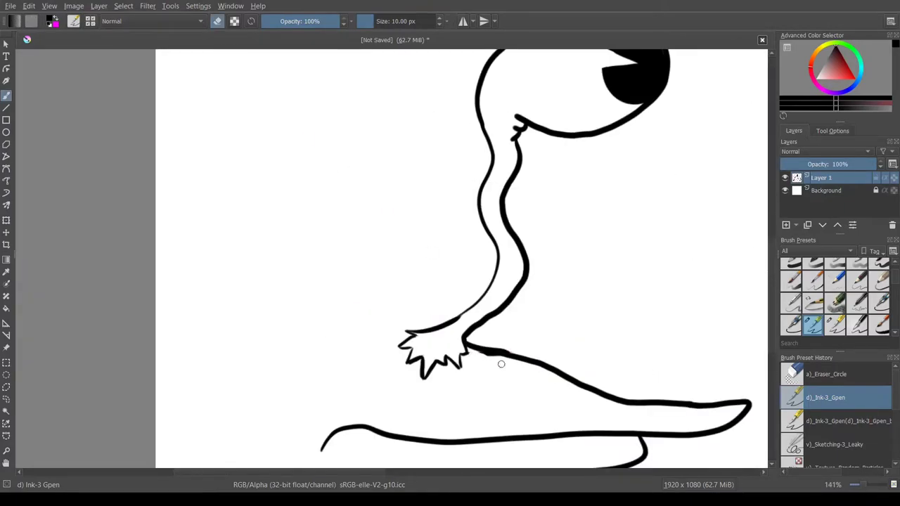
key("ctrl+z")
Draw the back line behind the stalk, with a large round snail shell and a rounded rim beneath it.
left_click_drag(413, 330, 294, 320)
left_click_drag(189, 57, 278, 300)
left_click_drag(156, 334, 305, 307)
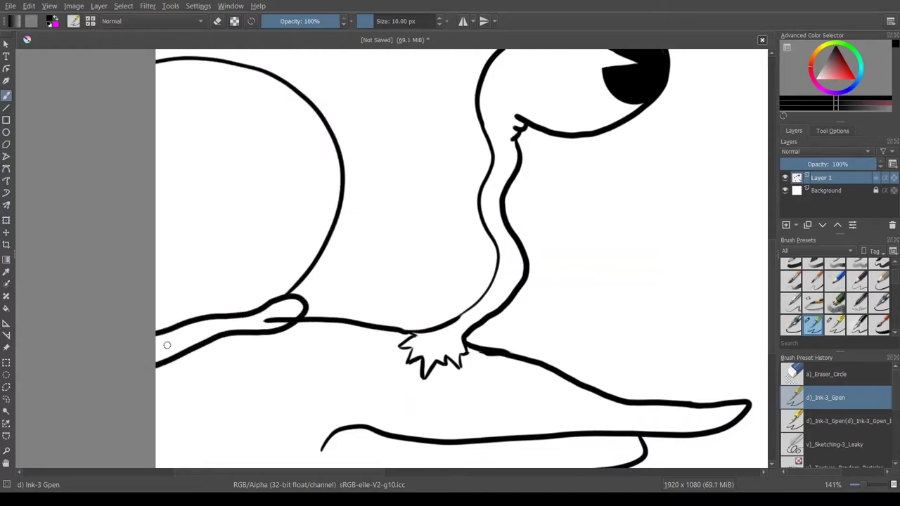
Draw a curved crease at the mouth's corner and try out spiral strokes inside the shell.
key("minus")
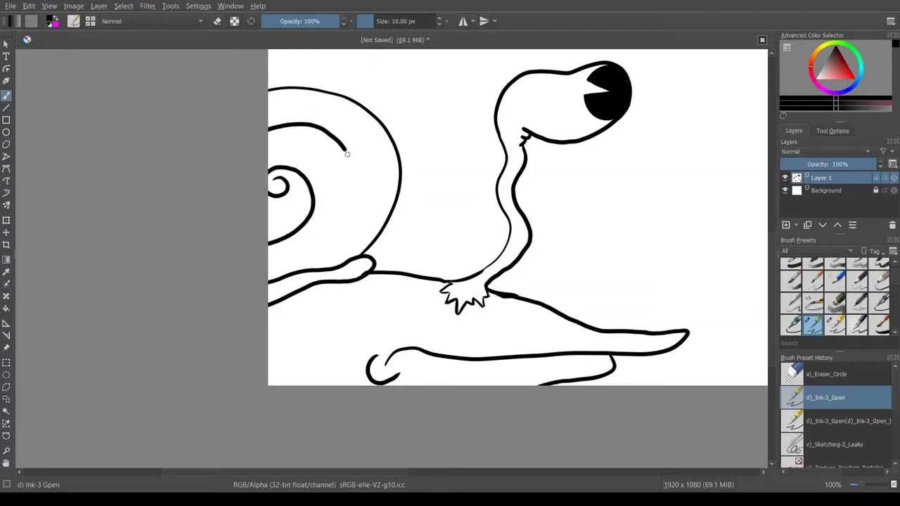
key("ctrl+z")
key("ctrl+z")
mouse_move(301, 270)
left_mouse_down()
mouse_move(348, 164)
mouse_move(260, 129)
mouse_move(315, 265)
left_mouse_up()
key("ctrl+z")
key("ctrl+z")
scroll(300, 174, "up", 2)
scroll(324, 264, "down", 1)
Draw the outer and inner bands of the shell's spiral, undoing the strokes that do not fit.
mouse_move(323, 116)
left_mouse_down()
mouse_move(330, 160)
mouse_move(318, 183)
mouse_move(321, 333)
mouse_move(297, 138)
mouse_move(260, 134)
left_mouse_up()
key("ctrl+z")
key("ctrl+z")
key("ctrl+z")
key("ctrl+z")
mouse_move(338, 332)
left_mouse_down()
mouse_move(391, 273)
mouse_move(395, 216)
mouse_move(334, 338)
left_mouse_up()
key("ctrl+z")
key("ctrl+z")
left_click_drag(370, 301, 343, 331)
left_click_drag(257, 296, 299, 165)
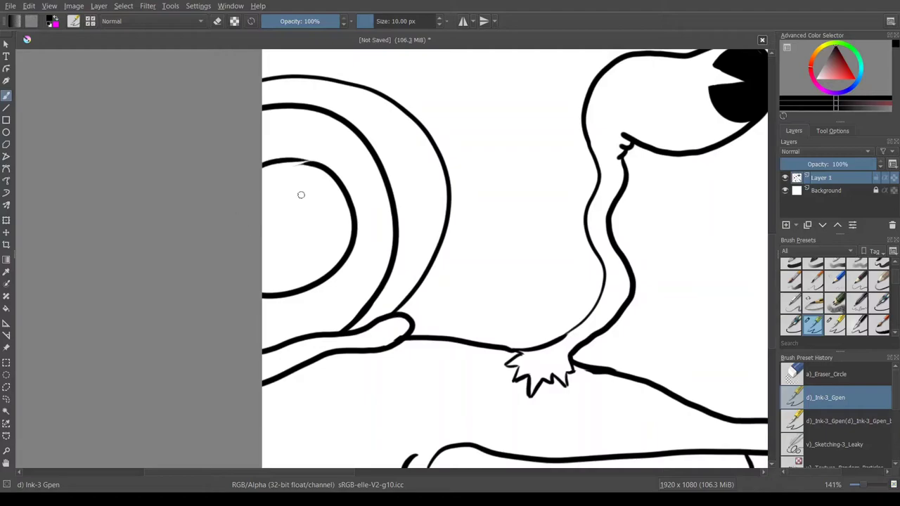
Add a small curl at the centre of the shell's spiral.
scroll(327, 173, "up", 1)
left_click_drag(247, 272, 264, 230)
key("ctrl+z")
Draw the snail's second eye stalk as a wavy line beside the first, with small folds at its upper end.
scroll(285, 239, "down", 4)
scroll(432, 241, "up", 3)
left_click_drag(396, 289, 492, 169)
key("ctrl+z")
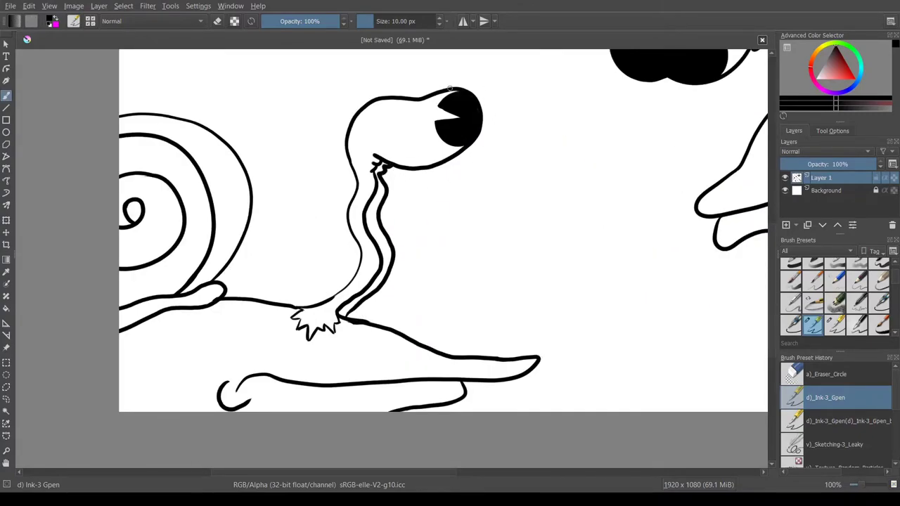
Draw the snail's second eye behind the first and fill its pupil black, leaving a small white highlight.
key("ctrl+z")
mouse_move(497, 125)
left_mouse_down()
mouse_move(489, 85)
mouse_move(448, 89)
mouse_move(484, 85)
mouse_move(482, 140)
mouse_move(481, 95)
left_mouse_up()
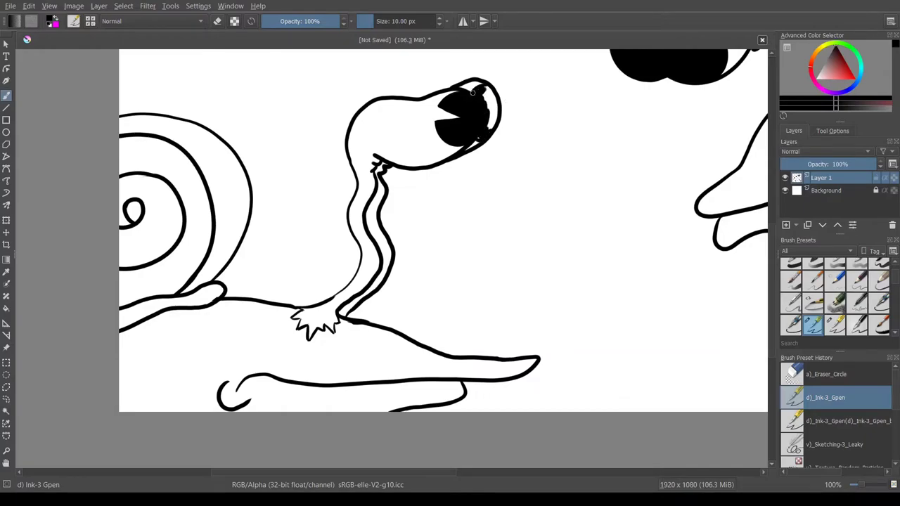
scroll(469, 162, "down", 3)
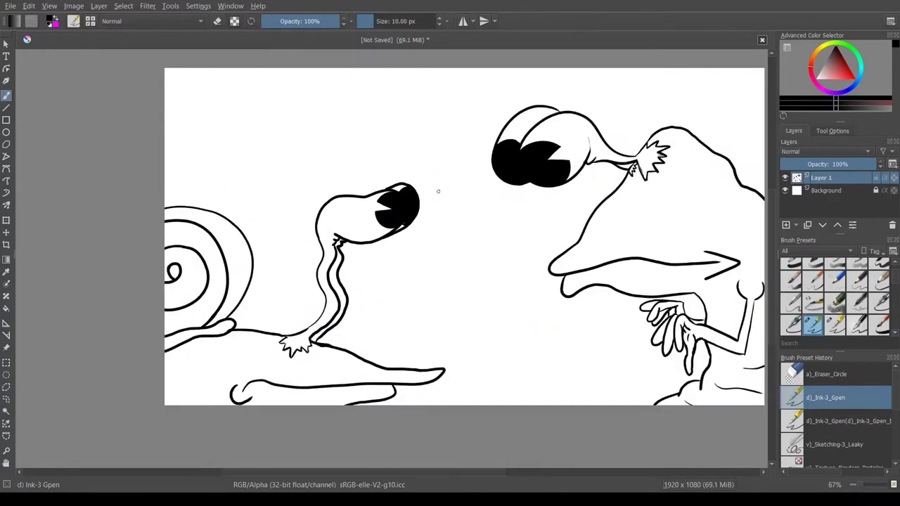
scroll(439, 187, "up", 5)
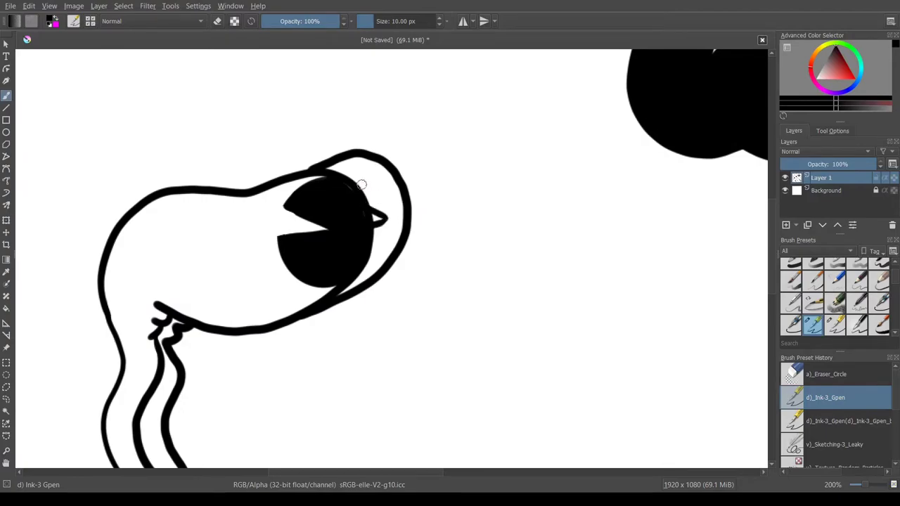
left_click_drag(371, 260, 373, 243)
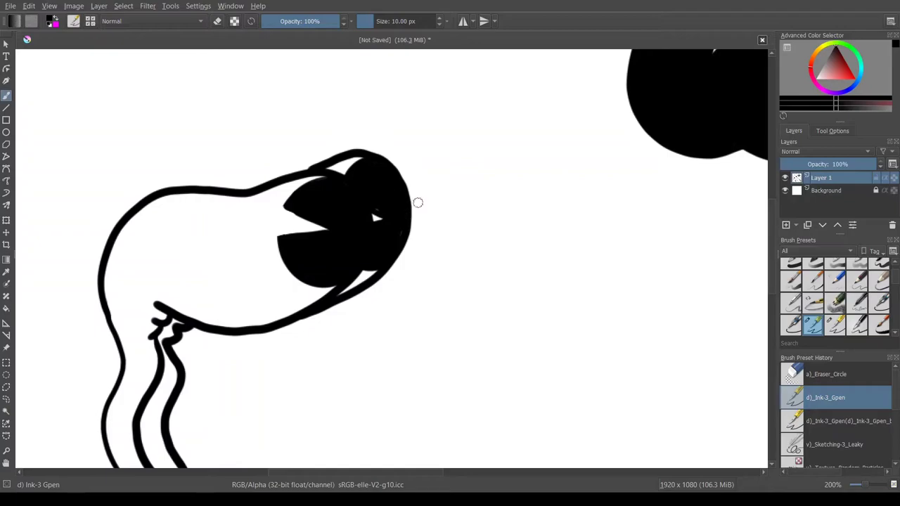
Draw a rounded shell rim at the canvas edge on the first creature's back and erase the overlapping line.
scroll(514, 215, "down", 5)
scroll(315, 337, "up", 3)
scroll(316, 338, "down", 3)
scroll(607, 253, "up", 2)
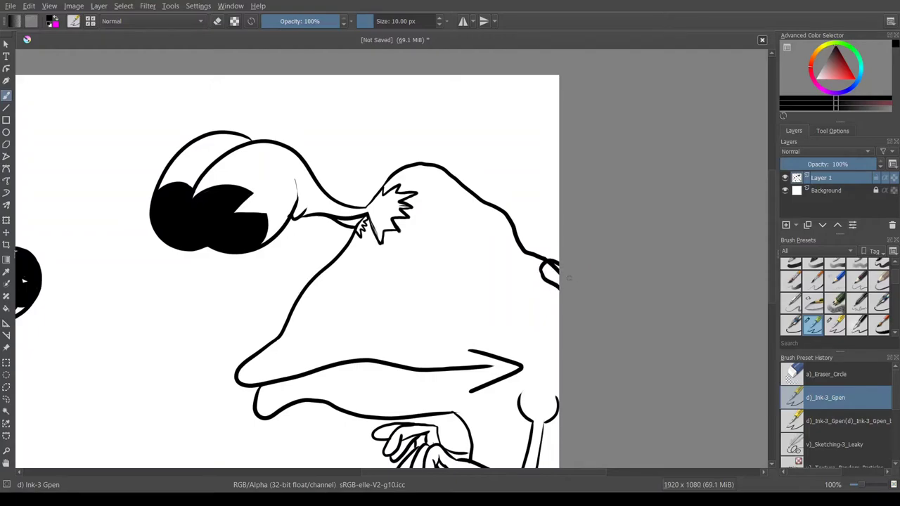
key("e")
scroll(563, 261, "up", 3)
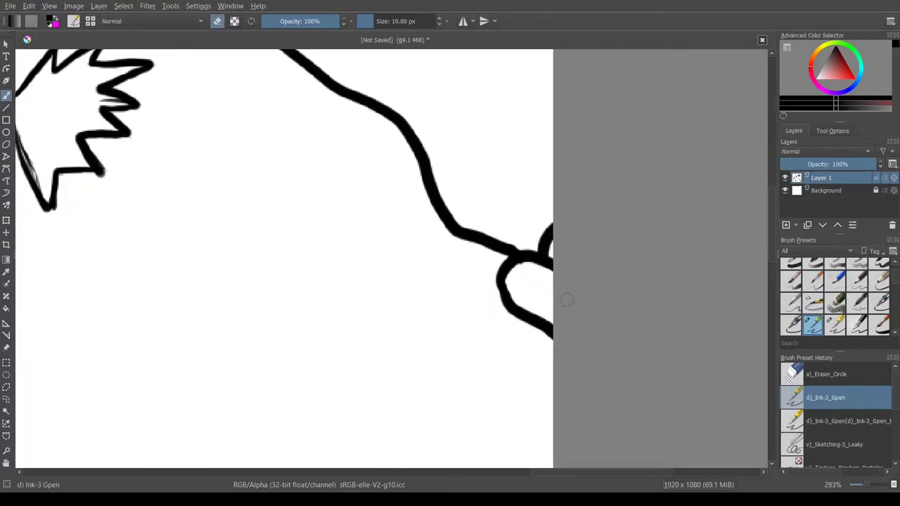
Paint a small white triangular highlight on the far pupil of the right creature.
scroll(561, 292, "down", 6)
scroll(542, 364, "up", 3)
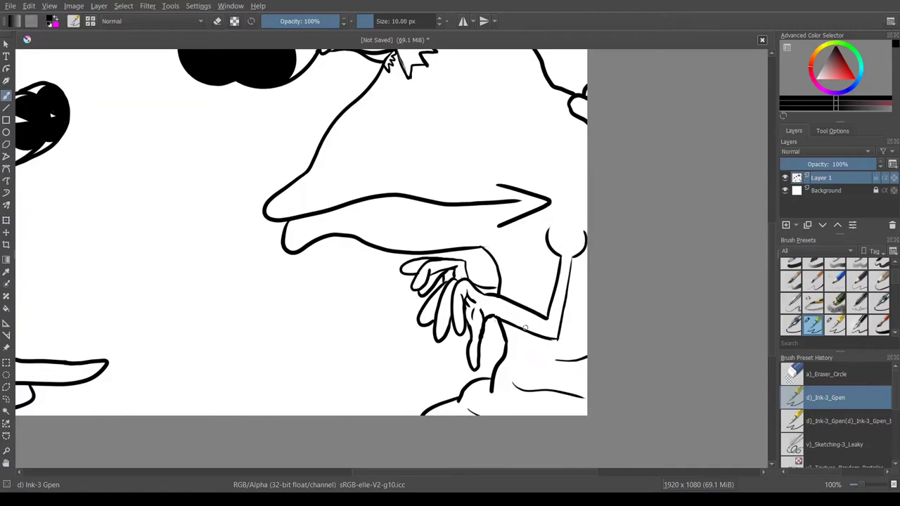
scroll(525, 273, "down", 3)
scroll(515, 289, "up", 3)
scroll(519, 266, "down", 3)
key("e")
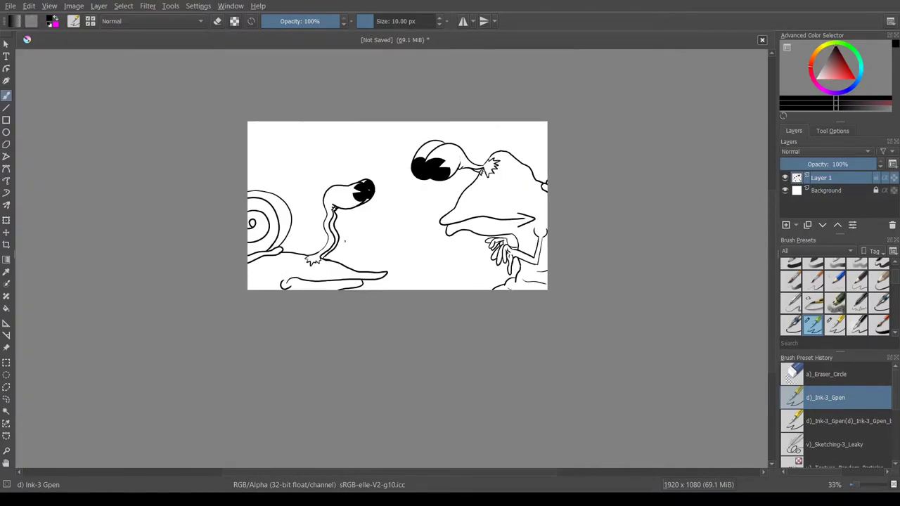
scroll(430, 159, "up", 6)
left_click_drag(394, 169, 391, 202)
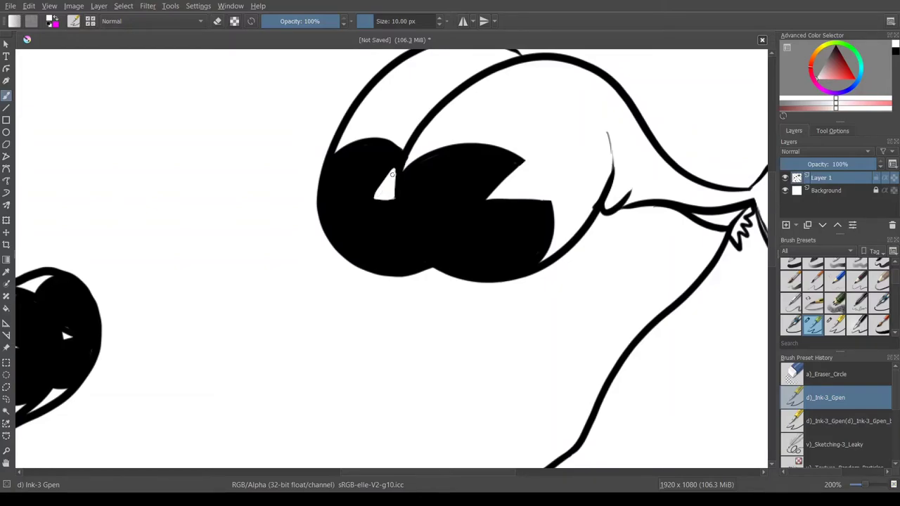
scroll(387, 161, "down", 7)
scroll(386, 161, "up", 7)
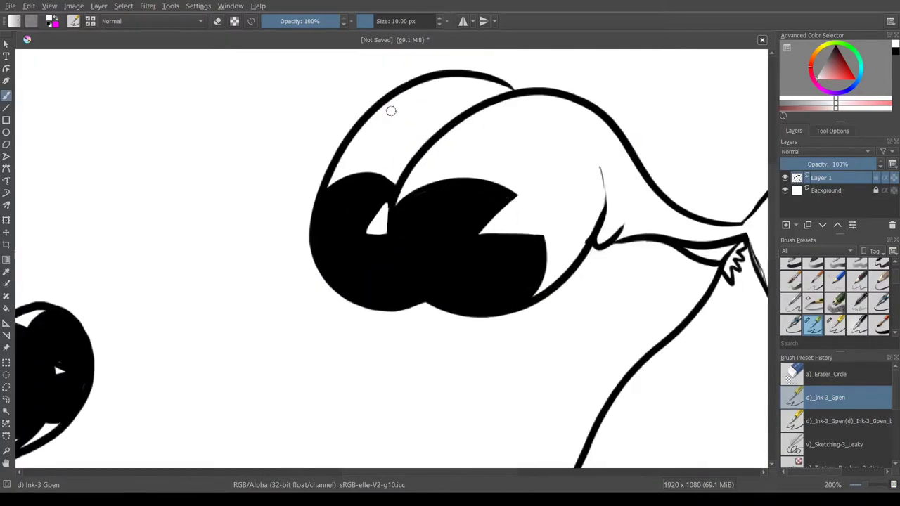
Trim the lower edge and corners of the far pupil's white highlight, cleaning it up with black.
left_click_drag(373, 223, 366, 228)
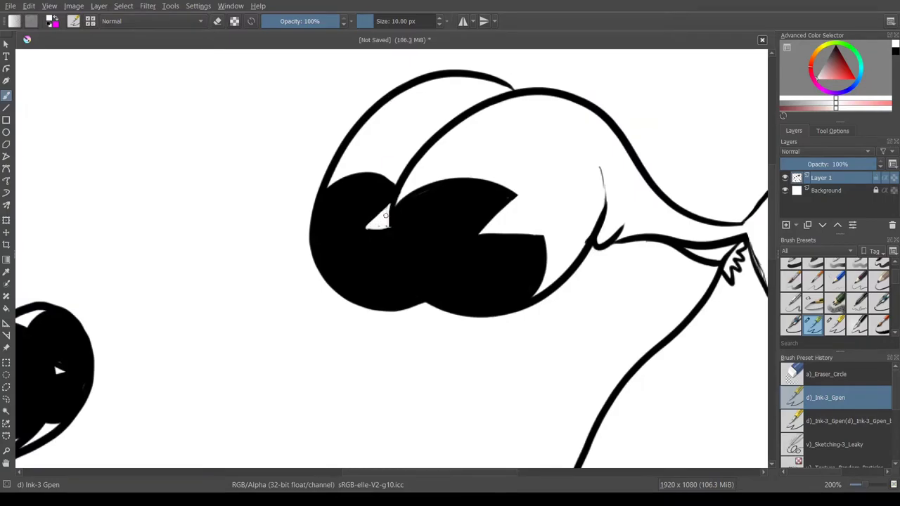
key("x")
mouse_move(388, 223)
left_mouse_down()
mouse_move(381, 214)
mouse_move(379, 231)
left_mouse_up()
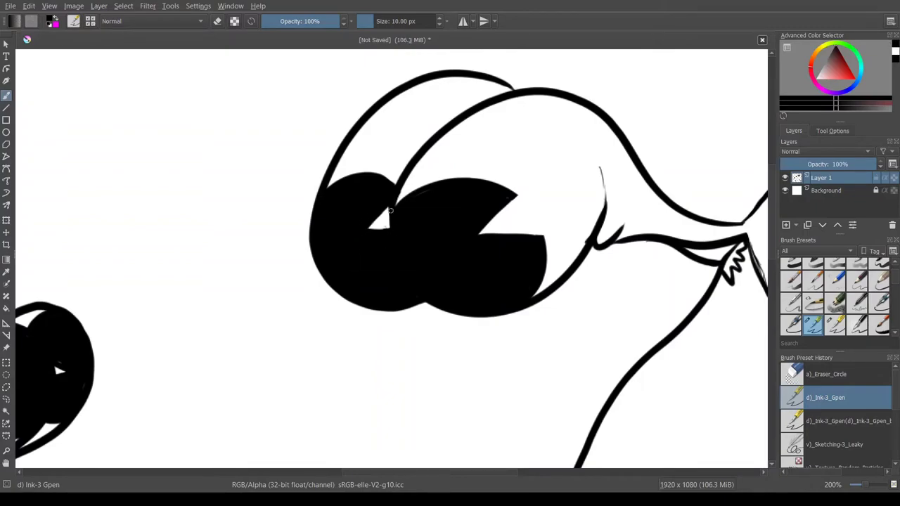
Draw short, thin wrinkle lines around the jagged base of the right creature's eye stalks.
scroll(457, 188, "down", 5)
scroll(517, 204, "up", 5)
left_click_drag(482, 199, 510, 222)
key("ctrl+z")
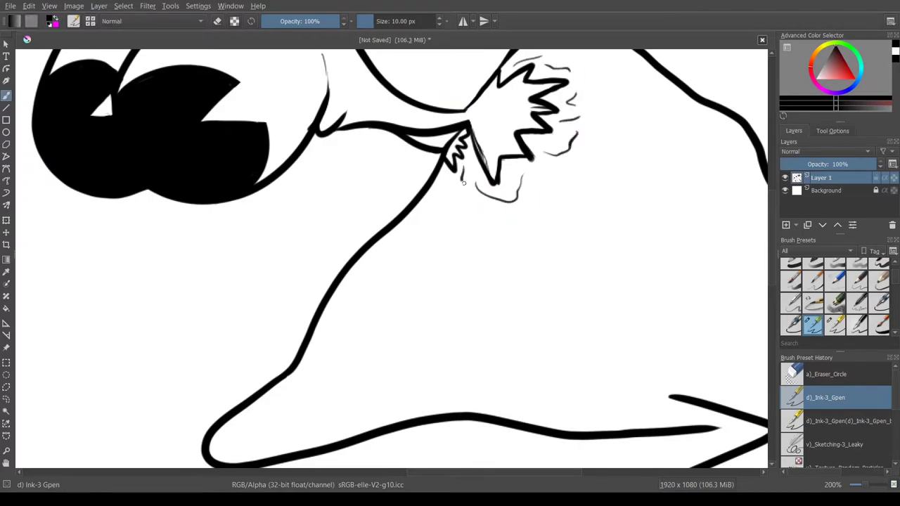
Draw thin wrinkle lines around the snail's eye stalk base and a few creases on its back below the shell.
scroll(560, 142, "down", 5)
scroll(298, 281, "up", 4)
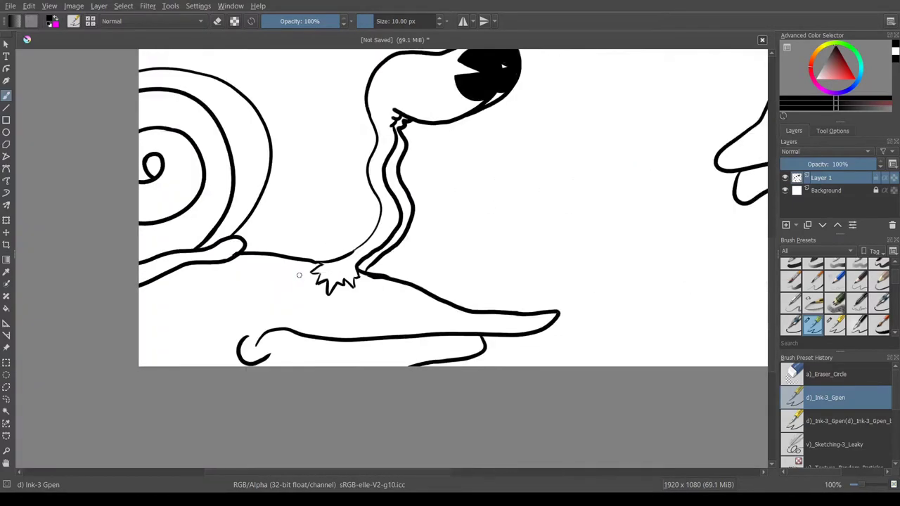
left_click_drag(286, 260, 283, 277)
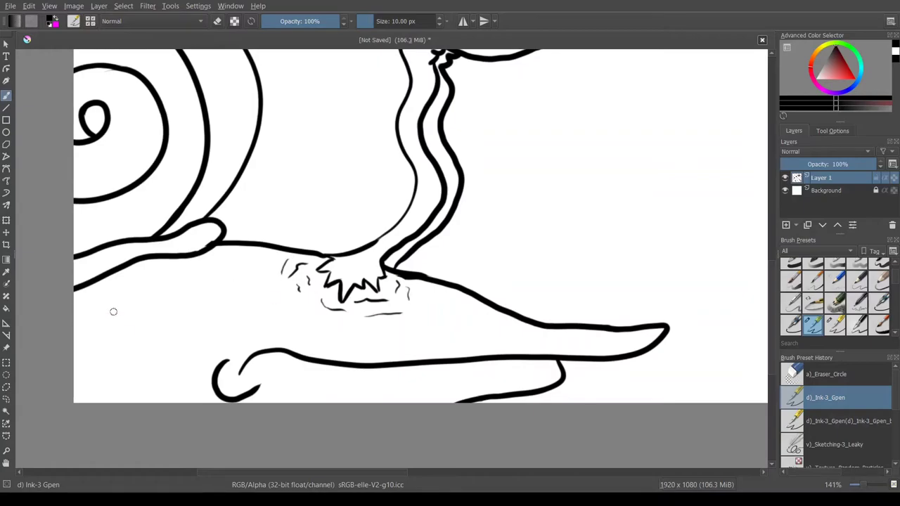
scroll(306, 308, "down", 5)
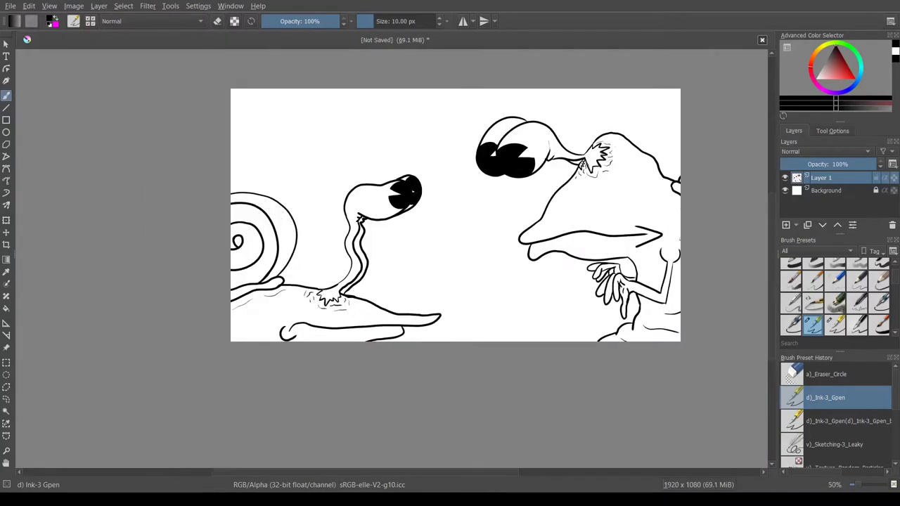
Choose a light orange and the backup Ink-3 Gpen brush, and add a new layer between the line art and the background.
left_click(814, 57)
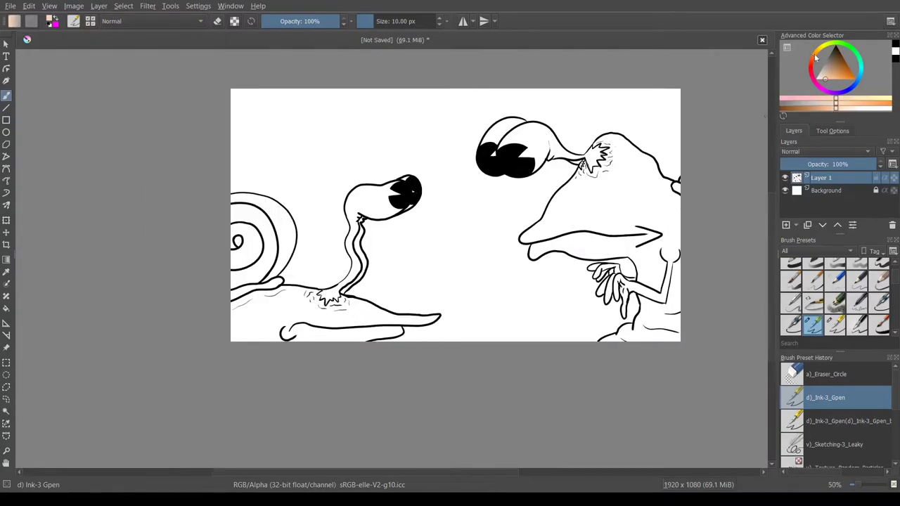
left_click(834, 325)
left_click(785, 225)
left_click_drag(816, 178, 810, 197)
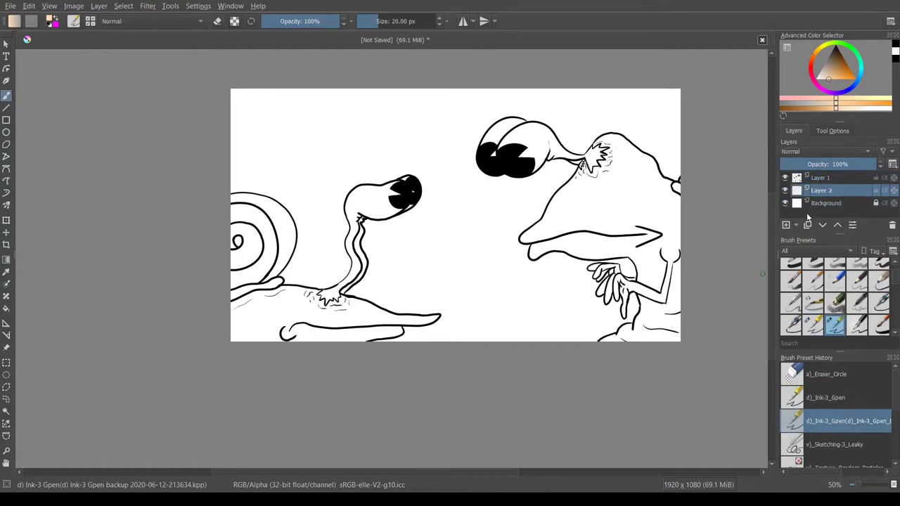
key("ctrl+z")
Enlarge the brush to 178.34 px and settle on a pale peach colour, undoing the test strokes on the right creature.
left_click_drag(846, 62, 823, 83)
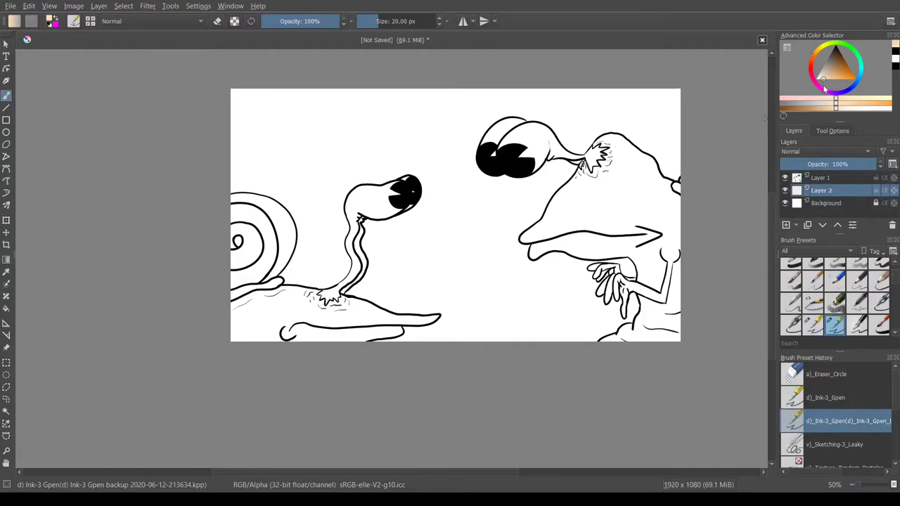
left_click(401, 20)
left_click_drag(636, 214, 632, 222)
scroll(703, 169, "up", 2)
left_click(832, 72)
left_click(831, 75)
key("ctrl+z")
mouse_move(560, 222)
left_mouse_down()
mouse_move(524, 256)
mouse_move(452, 269)
mouse_move(412, 239)
mouse_move(450, 182)
mouse_move(466, 198)
left_mouse_up()
key("ctrl+z")
left_click(826, 74)
key("ctrl+z")
scroll(492, 156, "up", 2)
left_click(823, 79)
Block in the right creature's head, jaws, arm and lower body with the pale peach base colour.
mouse_move(472, 290)
left_mouse_down()
mouse_move(363, 377)
mouse_move(311, 365)
mouse_move(376, 257)
mouse_move(333, 284)
mouse_move(413, 190)
mouse_move(431, 184)
mouse_move(394, 281)
mouse_move(523, 176)
mouse_move(504, 159)
mouse_move(554, 139)
left_mouse_up()
mouse_move(594, 169)
left_mouse_down()
mouse_move(337, 422)
mouse_move(462, 249)
left_mouse_up()
scroll(347, 406, "up", 2)
mouse_move(358, 278)
left_mouse_down()
mouse_move(239, 329)
mouse_move(398, 293)
mouse_move(321, 382)
mouse_move(492, 321)
mouse_move(648, 374)
left_mouse_up()
scroll(469, 274, "down", 4)
mouse_move(555, 302)
left_mouse_down()
mouse_move(533, 388)
mouse_move(487, 425)
mouse_move(500, 395)
mouse_move(565, 353)
mouse_move(537, 305)
mouse_move(500, 270)
mouse_move(511, 220)
mouse_move(494, 169)
mouse_move(469, 192)
mouse_move(455, 115)
left_mouse_up()
scroll(498, 176, "up", 1)
scroll(492, 183, "up", 2)
Extend the peach base up to the outline of the right creature's head and back.
key("slash")
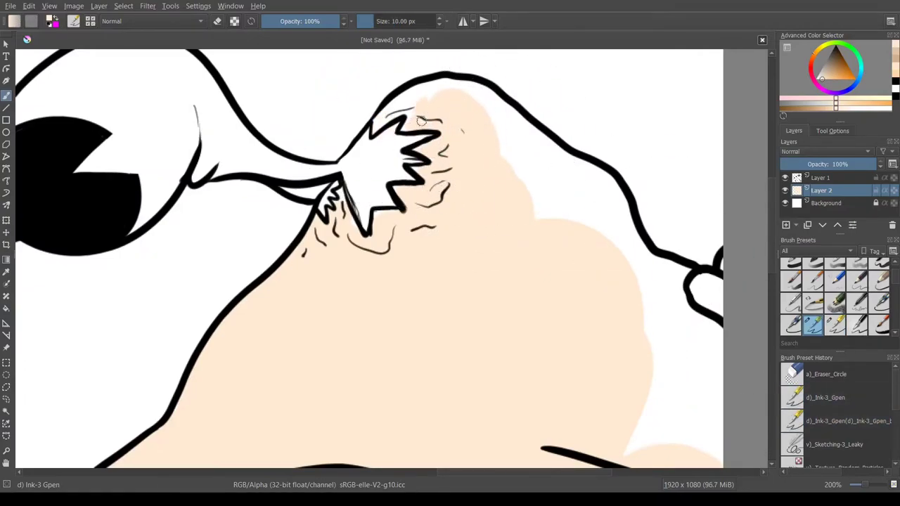
mouse_move(425, 88)
left_mouse_down()
mouse_move(479, 95)
mouse_move(514, 191)
mouse_move(535, 198)
left_mouse_up()
left_click(823, 405)
left_click(820, 414)
key("slash")
mouse_move(636, 372)
left_mouse_down()
mouse_move(498, 155)
mouse_move(484, 114)
mouse_move(610, 190)
mouse_move(579, 194)
left_mouse_up()
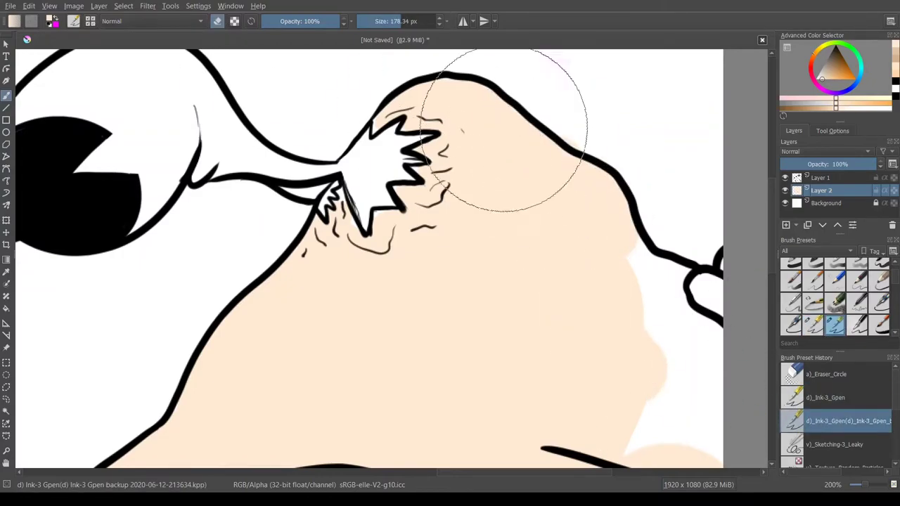
mouse_move(660, 421)
left_mouse_down()
mouse_move(687, 438)
mouse_move(707, 345)
mouse_move(663, 301)
mouse_move(681, 272)
left_mouse_up()
Erase the peach paint that spills into the gaps around the right creature's hands and wrist.
scroll(619, 223, "down", 3)
left_click_drag(627, 411, 617, 345)
scroll(591, 307, "up", 5)
mouse_move(464, 404)
left_mouse_down()
mouse_move(462, 431)
mouse_move(466, 338)
left_mouse_up()
key("ctrl+z")
left_click(827, 398)
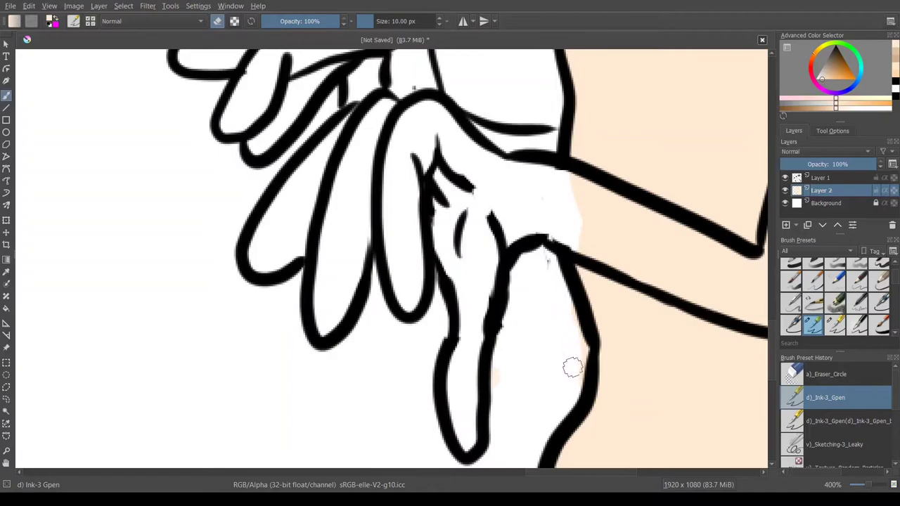
Fill the fingers of the right creature's near and far hands with the peach base colour.
mouse_move(473, 443)
left_mouse_down()
mouse_move(458, 335)
mouse_move(546, 220)
mouse_move(557, 186)
mouse_move(460, 277)
mouse_move(460, 150)
mouse_move(402, 123)
mouse_move(408, 302)
mouse_move(390, 136)
mouse_move(328, 253)
mouse_move(323, 293)
mouse_move(342, 185)
mouse_move(283, 208)
mouse_move(312, 185)
left_mouse_up()
scroll(311, 184, "down", 4)
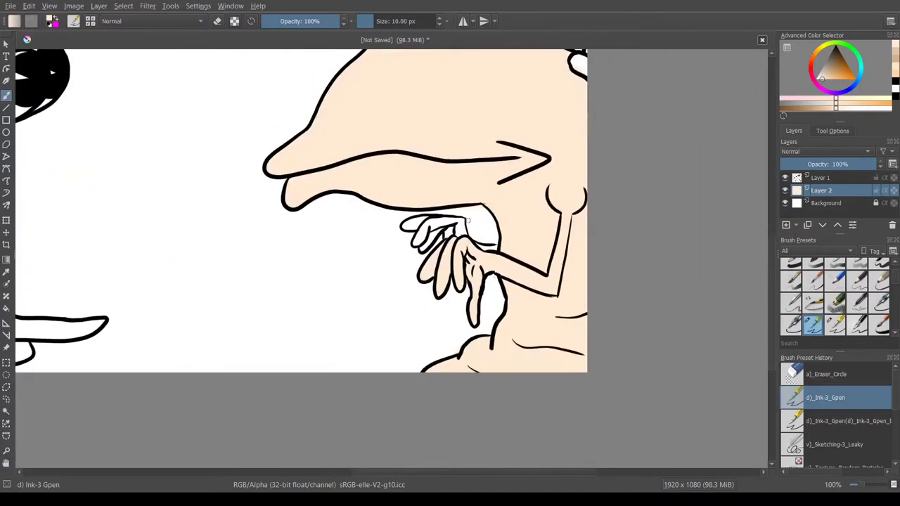
scroll(475, 272, "up", 5)
mouse_move(475, 272)
left_mouse_down()
mouse_move(322, 177)
mouse_move(274, 221)
mouse_move(359, 163)
mouse_move(305, 127)
mouse_move(296, 148)
mouse_move(123, 266)
mouse_move(95, 248)
mouse_move(167, 127)
mouse_move(215, 143)
mouse_move(207, 119)
mouse_move(332, 144)
mouse_move(67, 156)
mouse_move(176, 184)
left_mouse_up()
scroll(358, 211, "down", 9)
Choose a deeper light orange and the 178.34 px brush for skin spots, undoing the test strokes on the back.
scroll(377, 176, "up", 4)
left_click(836, 78)
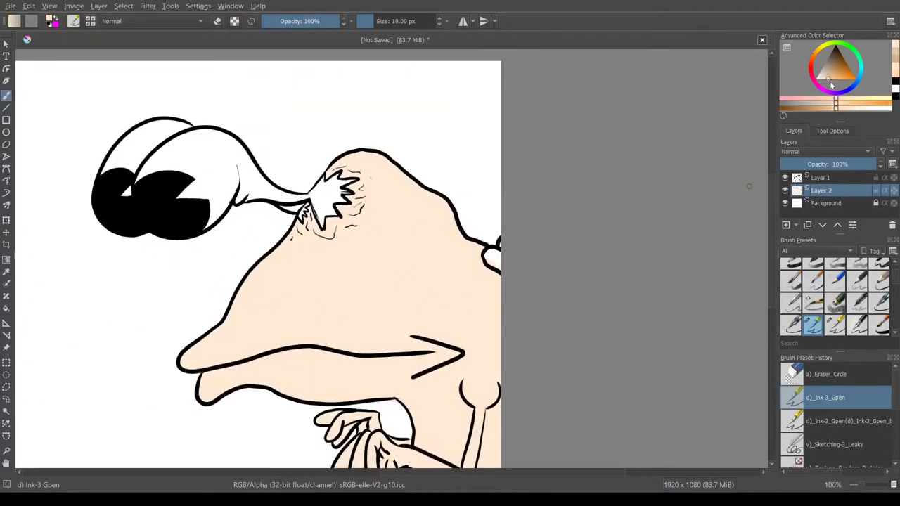
left_click(818, 420)
left_click_drag(410, 272, 454, 285)
key("ctrl+z")
left_click(827, 78)
left_click_drag(376, 289, 434, 298)
key("ctrl+z")
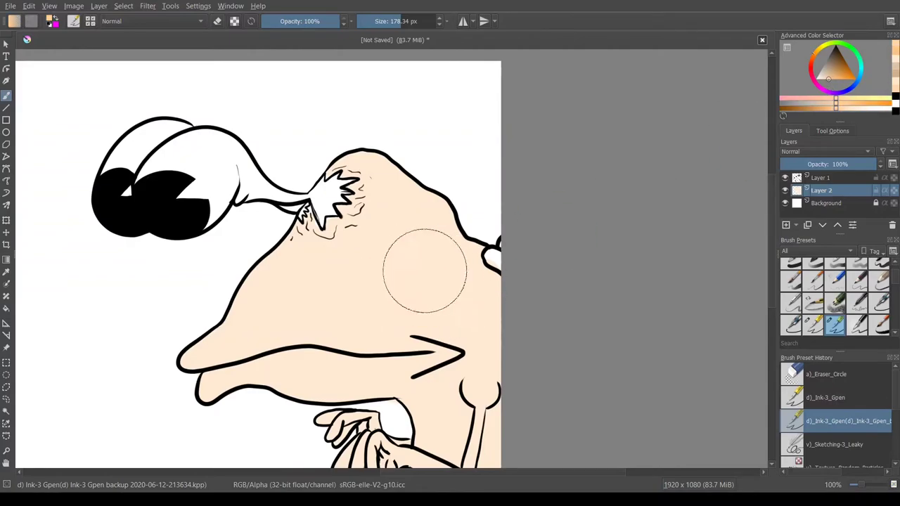
left_click_drag(403, 270, 417, 266)
scroll(416, 220, "up", 2)
key("ctrl+z")
Paint large round light orange spots on the right creature's back, cheek, shoulder area and lower body.
left_click(413, 236)
scroll(442, 193, "down", 2)
left_click(306, 302)
left_click(506, 343)
scroll(515, 308, "down", 2)
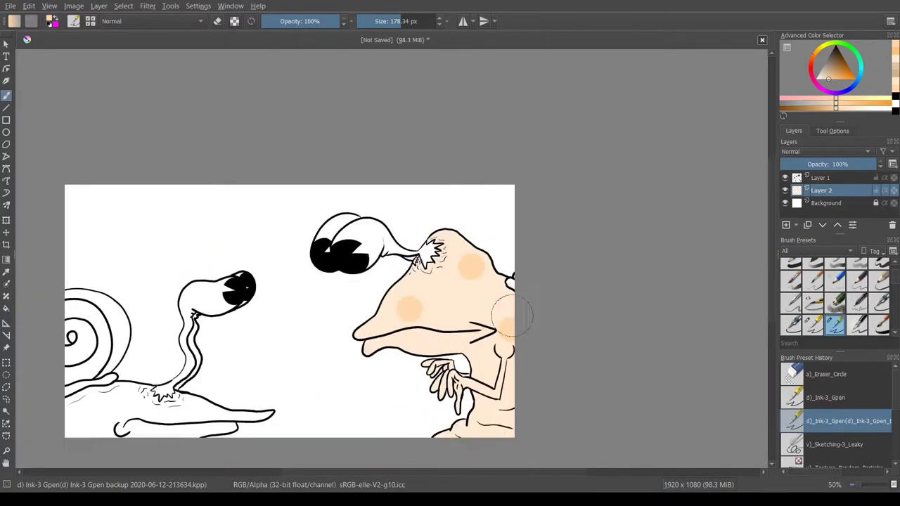
scroll(510, 425, "up", 2)
left_click(498, 420)
Add light orange spots on the right creature's chest, wrist and the area above the corner of its mouth.
left_click(468, 314)
key("ctrl+z")
left_click(461, 310)
left_click(460, 348)
key("ctrl+z")
left_click(421, 332)
left_click(445, 185)
Add smaller light orange spots beside the mouth corner, below the eye stalk base and on the lower jaw.
left_click(407, 203)
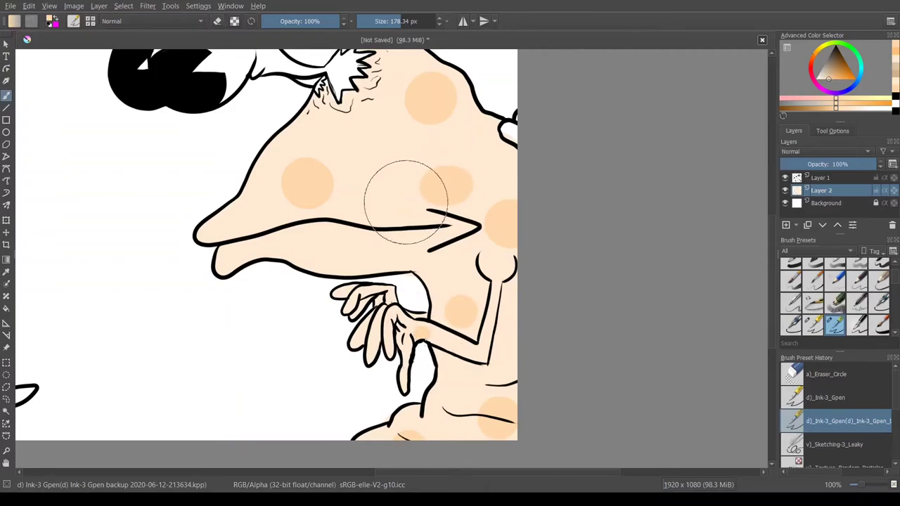
left_click(387, 120)
left_click(340, 248)
left_click(364, 253)
scroll(400, 241, "down", 4)
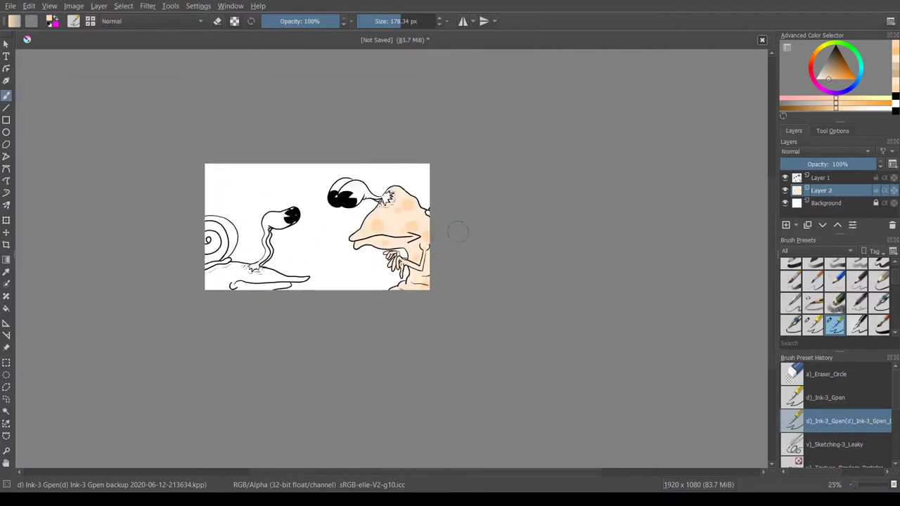
Pick a medium green and fill the shell rim on the right creature's back at the canvas edge.
scroll(471, 181, "up", 3)
left_click(854, 50)
left_click(840, 68)
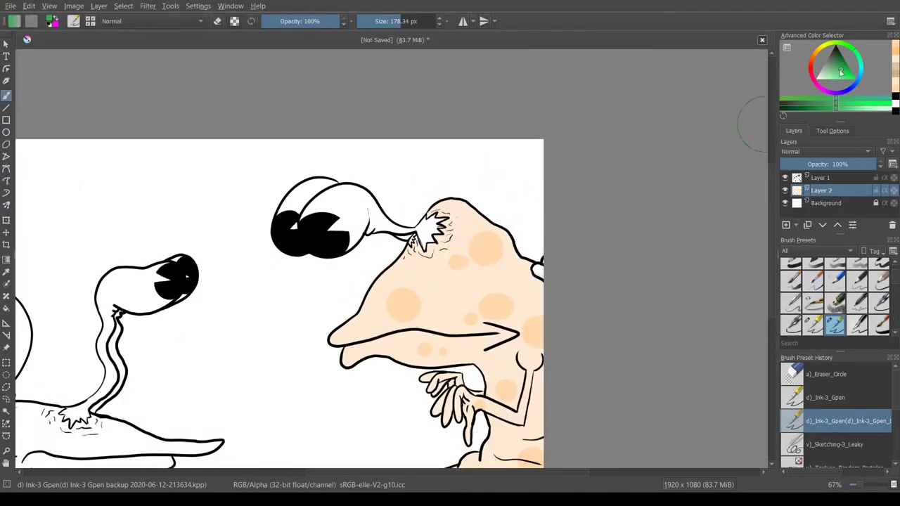
scroll(548, 275, "up", 3)
scroll(536, 261, "up", 2)
mouse_move(481, 238)
left_mouse_down()
mouse_move(518, 283)
mouse_move(527, 202)
left_mouse_up()
scroll(548, 246, "down", 2)
Pick a pale pink and block in the left snail's body and jaws below the shell.
scroll(576, 229, "down", 6)
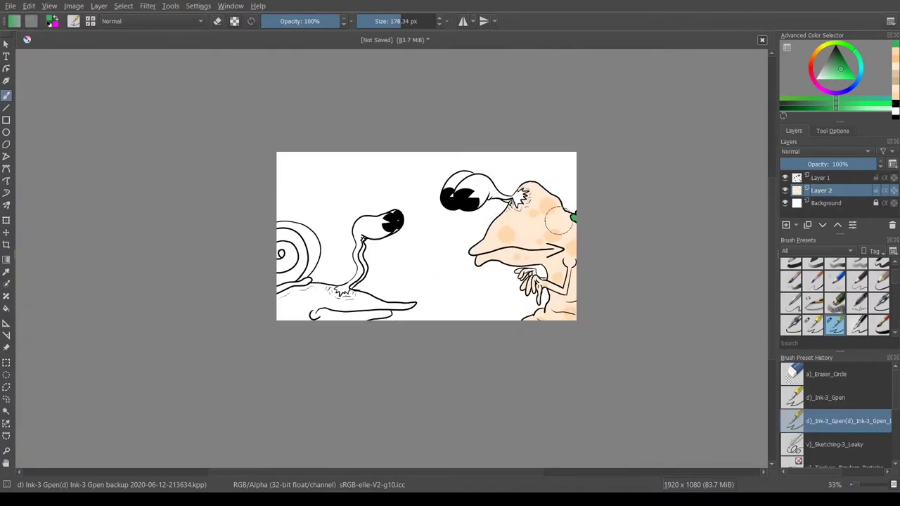
scroll(241, 331, "up", 5)
left_click(820, 56)
left_click(832, 78)
mouse_move(275, 335)
left_mouse_down()
mouse_move(261, 344)
mouse_move(225, 306)
left_mouse_up()
key("ctrl+z")
left_click(813, 57)
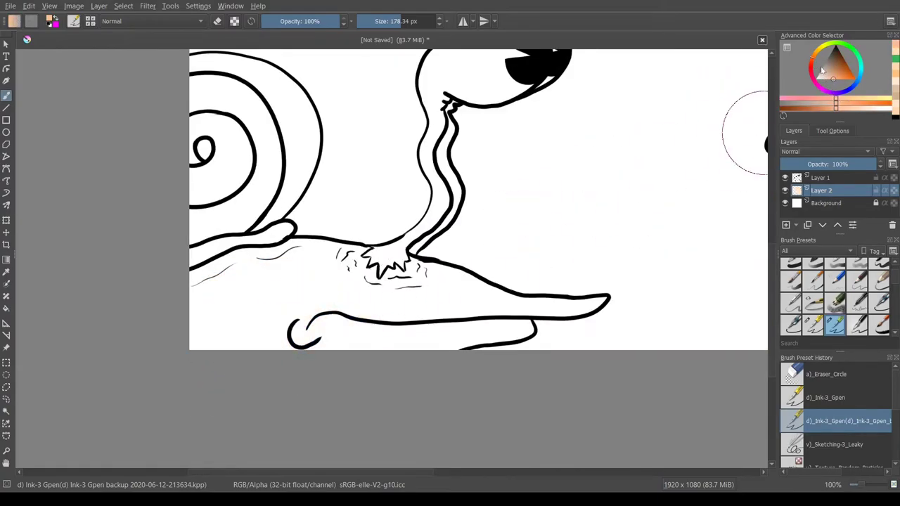
mouse_move(309, 344)
left_mouse_down()
mouse_move(209, 359)
mouse_move(203, 305)
mouse_move(231, 278)
mouse_move(211, 286)
mouse_move(257, 264)
mouse_move(298, 265)
mouse_move(290, 258)
mouse_move(409, 323)
mouse_move(339, 287)
mouse_move(305, 253)
mouse_move(341, 249)
mouse_move(355, 266)
mouse_move(428, 293)
mouse_move(408, 347)
mouse_move(518, 325)
mouse_move(433, 301)
mouse_move(410, 284)
mouse_move(427, 282)
mouse_move(418, 268)
mouse_move(529, 306)
left_mouse_up()
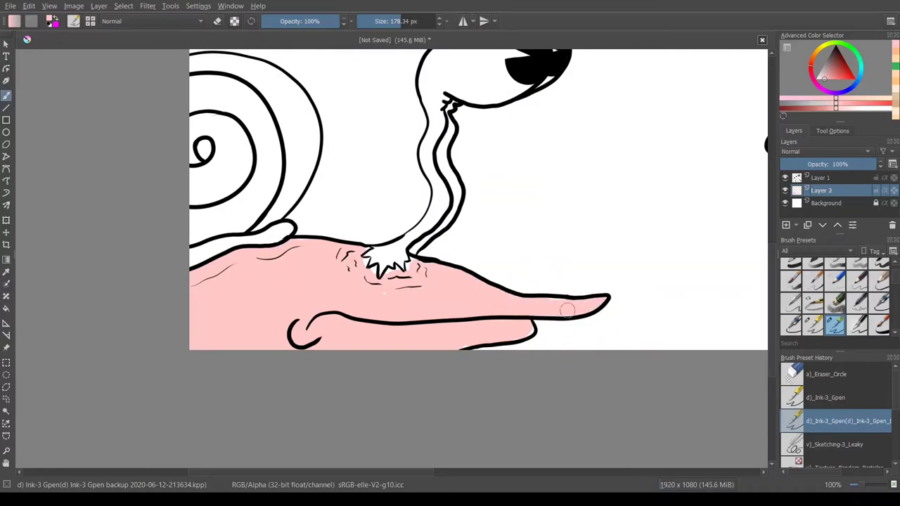
Fill the remaining white gaps around the snail's jagged stalk base with pale pink using the 10 px brush.
key("slash")
scroll(364, 272, "up", 2)
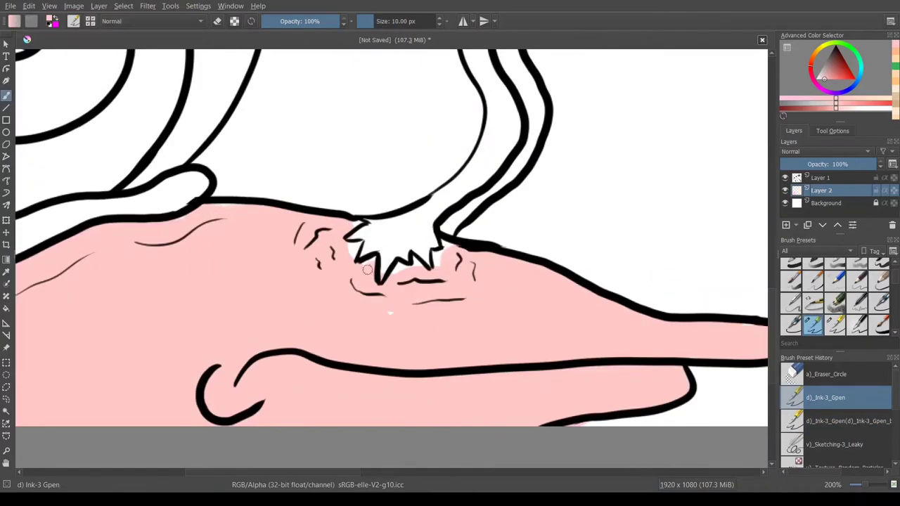
scroll(433, 263, "down", 4)
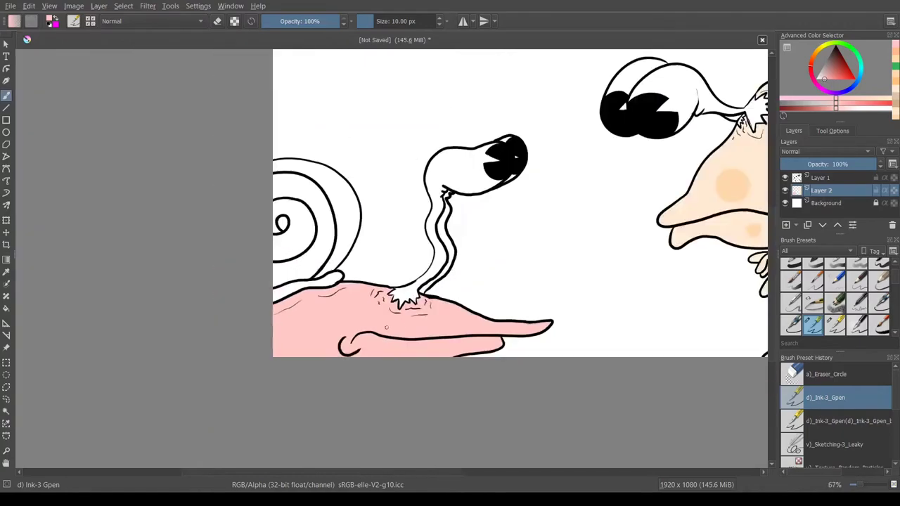
scroll(433, 263, "up", 1)
Paint round darker pink spots of various sizes across the snail's body and lower jaw with the 178.34 px brush.
key("slash")
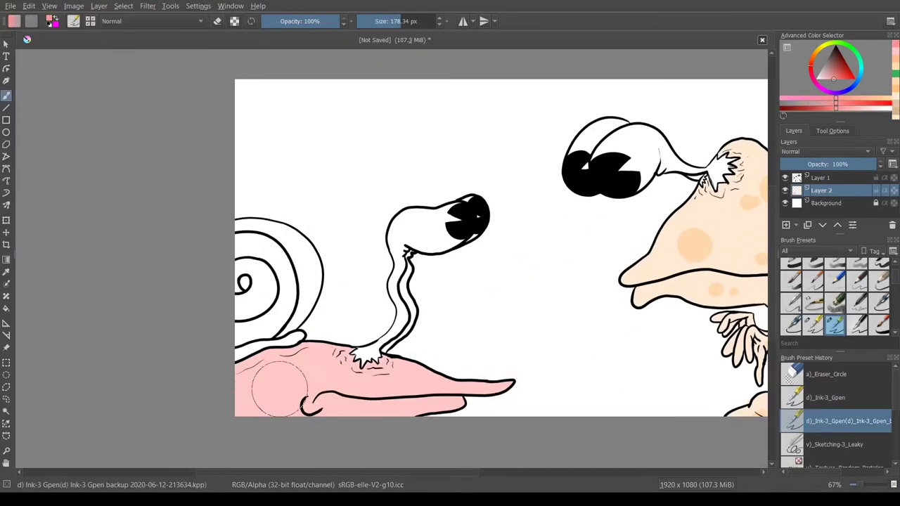
left_click(278, 390)
left_click(380, 410)
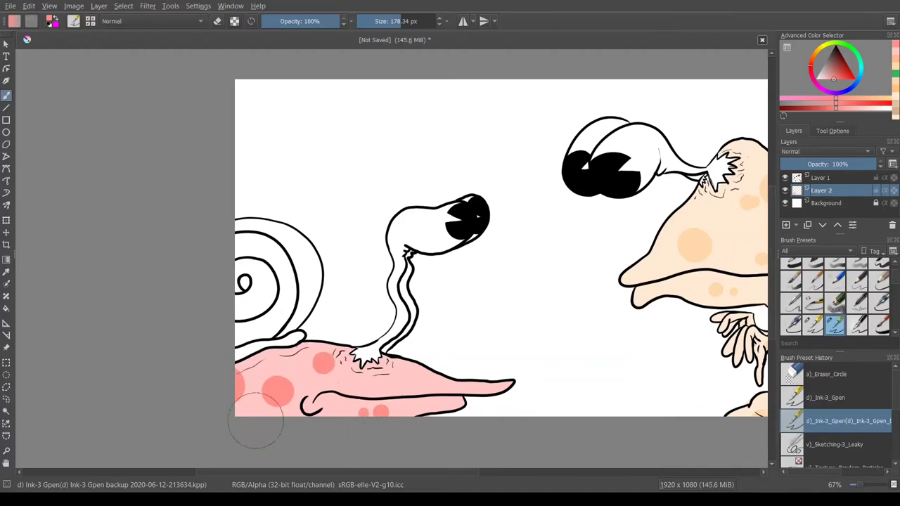
left_click(288, 360)
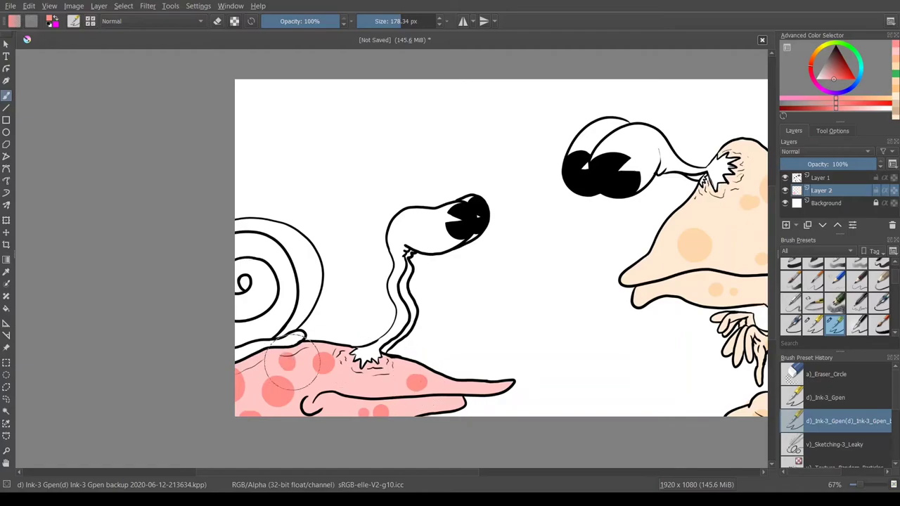
scroll(324, 389, "up", 4)
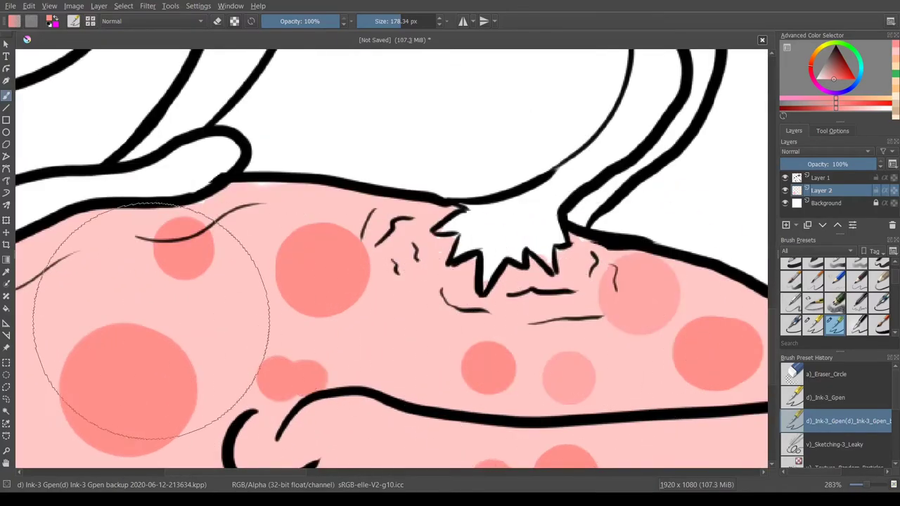
scroll(578, 314, "down", 4)
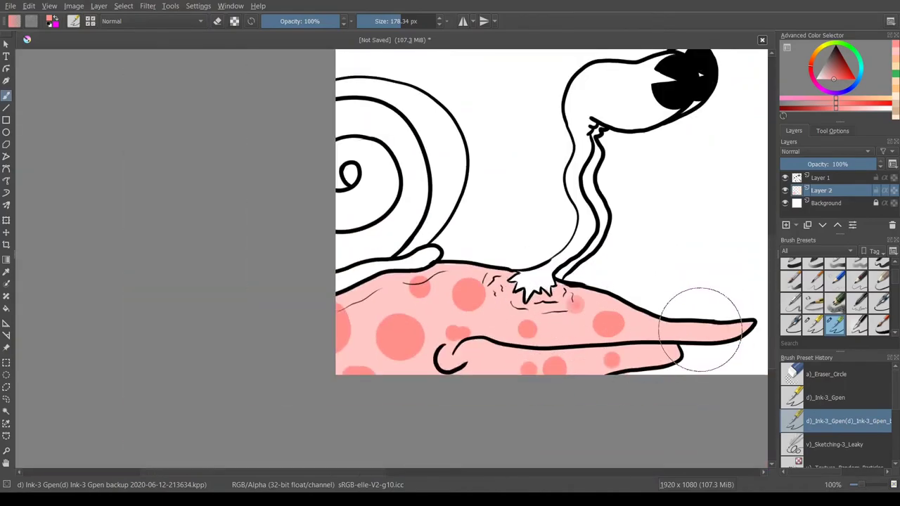
Pick a mustard yellow and fill the snail's spiral shell, erasing any paint outside its outline.
scroll(511, 302, "down", 4)
scroll(603, 239, "up", 2)
left_click_drag(812, 58, 821, 46)
left_click(842, 72)
scroll(300, 282, "up", 3)
mouse_move(279, 323)
left_mouse_down()
mouse_move(253, 349)
mouse_move(321, 345)
mouse_move(220, 231)
mouse_move(271, 231)
mouse_move(288, 204)
mouse_move(305, 325)
mouse_move(321, 358)
mouse_move(381, 297)
mouse_move(360, 232)
mouse_move(386, 304)
mouse_move(396, 304)
left_mouse_up()
key("ctrl+z")
mouse_move(407, 225)
left_mouse_down()
mouse_move(404, 206)
mouse_move(348, 186)
left_mouse_up()
left_click(217, 21)
mouse_move(332, 144)
left_mouse_down()
mouse_move(440, 209)
mouse_move(393, 183)
left_mouse_up()
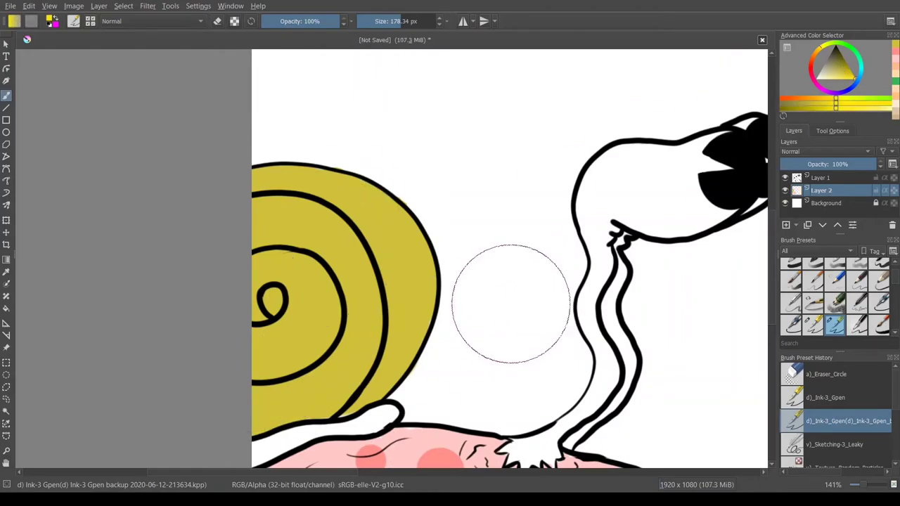
Fill the rim along the bottom of the snail's shell with bright yellow using the 10 px brush.
left_click_drag(526, 291, 663, 212)
left_click(815, 394)
scroll(389, 388, "up", 3)
mouse_move(392, 375)
left_mouse_down()
mouse_move(538, 281)
mouse_move(531, 279)
mouse_move(617, 274)
mouse_move(684, 249)
mouse_move(724, 251)
mouse_move(479, 279)
left_mouse_up()
mouse_move(479, 278)
left_mouse_down()
mouse_move(513, 296)
mouse_move(546, 271)
left_mouse_up()
scroll(454, 260, "down", 8)
left_click_drag(637, 206, 562, 213)
scroll(568, 211, "up", 2)
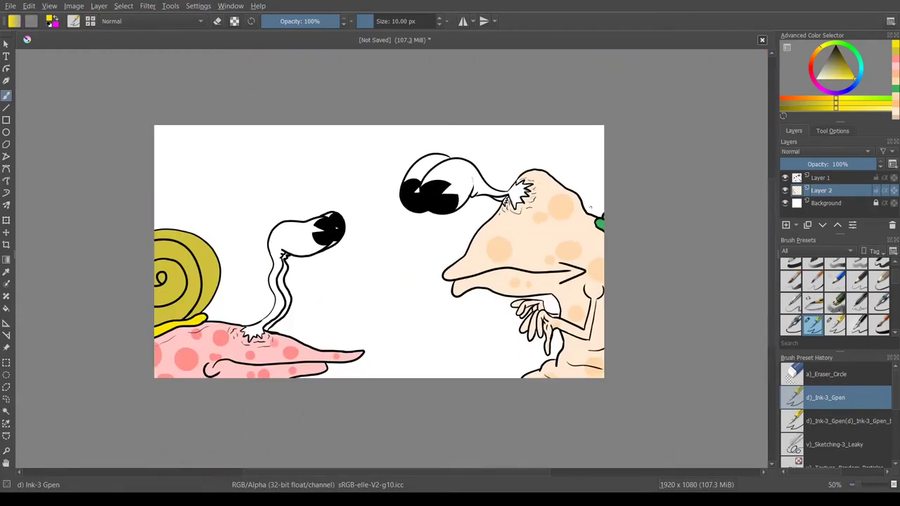
Pick a bright red and draw thin branching veins on the snail's jagged stalk base and the lower part of both stalks.
scroll(487, 301, "down", 1)
left_click_drag(486, 301, 539, 300)
scroll(399, 284, "up", 2)
left_click_drag(817, 50, 810, 67)
scroll(366, 359, "up", 4)
left_click_drag(355, 350, 422, 322)
left_click_drag(455, 289, 529, 181)
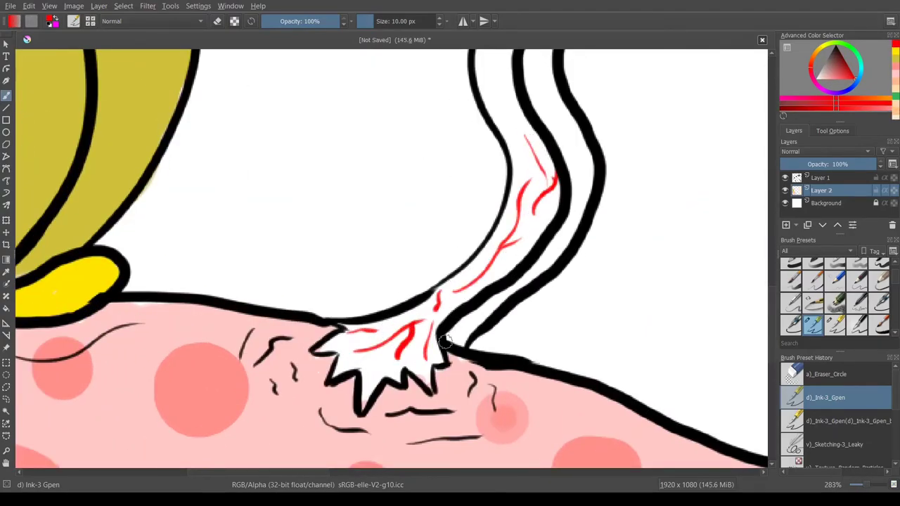
left_click_drag(556, 235, 550, 267)
mouse_move(561, 246)
left_mouse_down()
mouse_move(578, 220)
mouse_move(592, 180)
left_mouse_up()
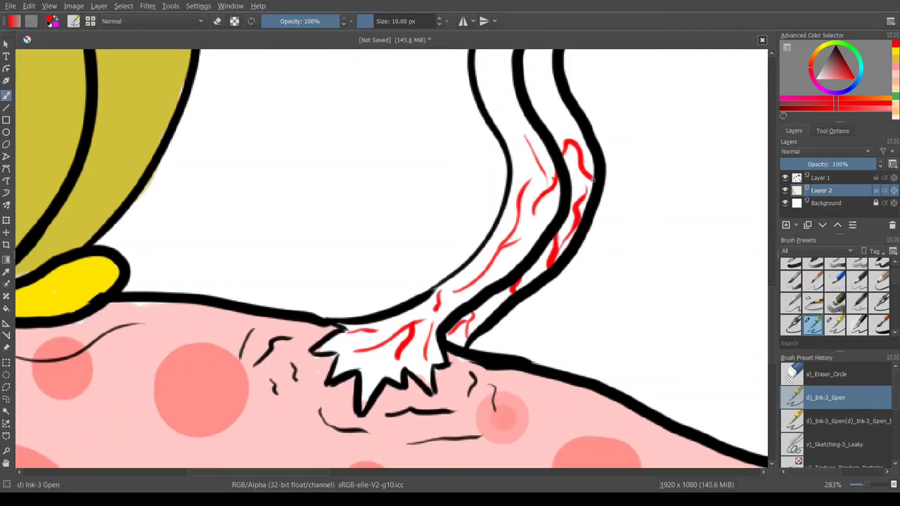
Continue the red veins up the snail's front stalk to the back of its eyeball.
scroll(421, 293, "down", 4)
left_click_drag(422, 293, 475, 291)
scroll(522, 227, "up", 2)
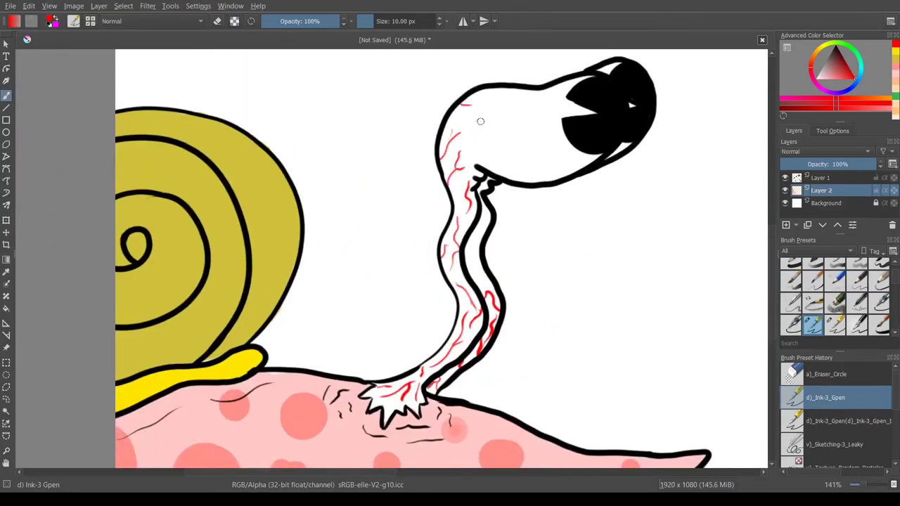
Draw red veins radiating through the jagged stalk base on the peach creature's head.
scroll(484, 221, "down", 5)
scroll(476, 260, "up", 7)
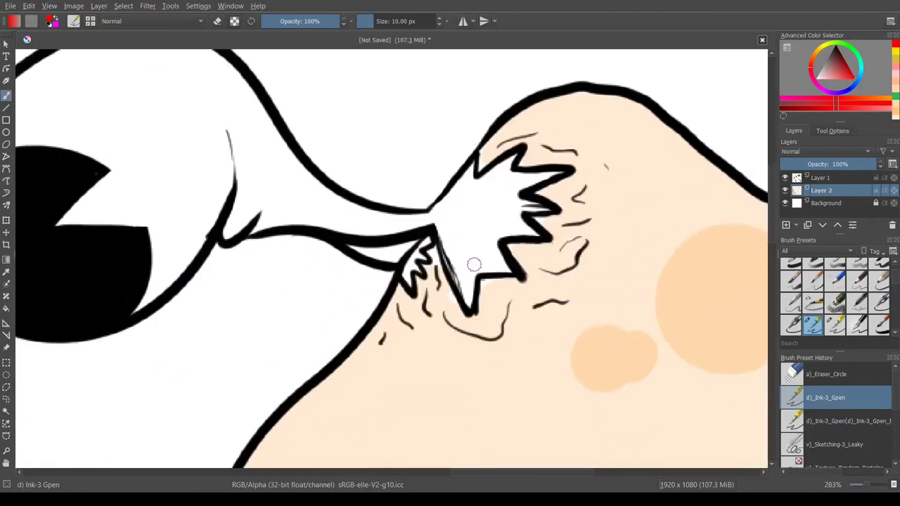
left_click_drag(475, 229, 518, 225)
left_click_drag(484, 208, 511, 173)
left_click_drag(454, 204, 465, 187)
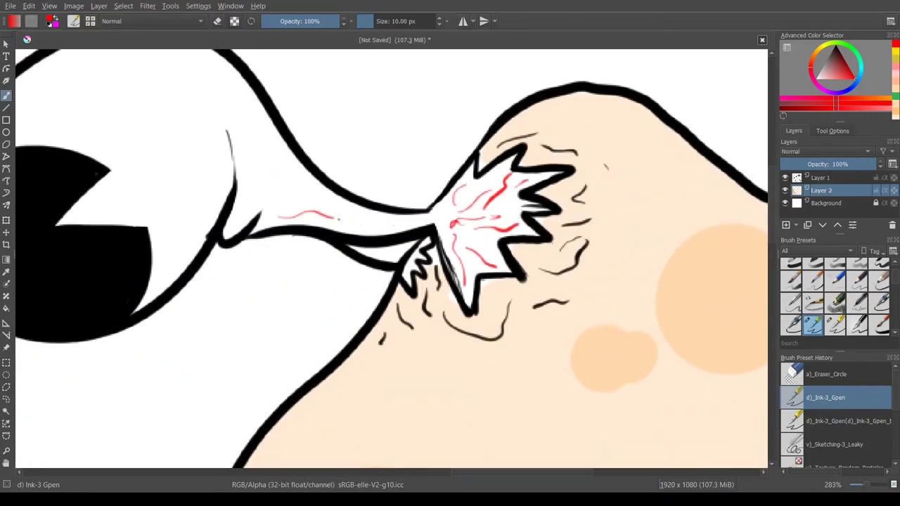
Extend the red veins along the peach creature's eye stalks and onto the back of its front eyeball.
left_click_drag(292, 201, 279, 158)
left_click_drag(266, 181, 241, 119)
left_click_drag(266, 207, 242, 206)
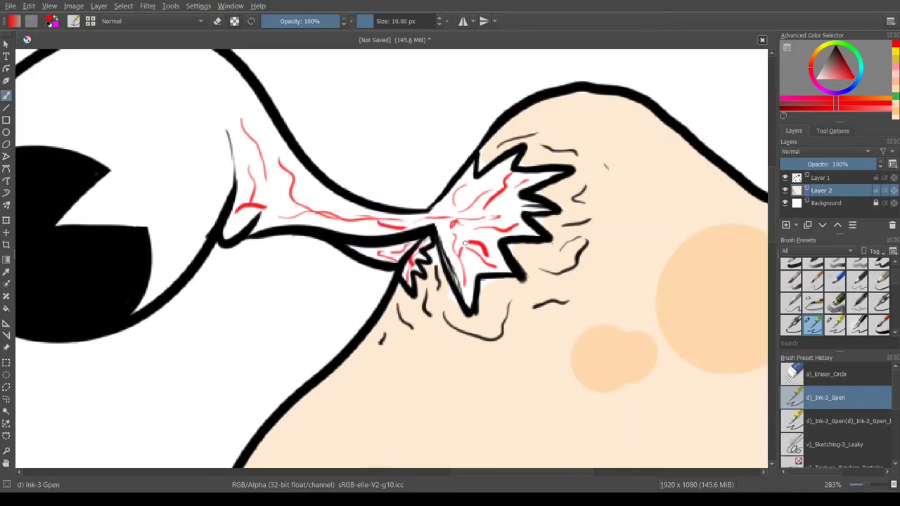
Add a short wavy red vein near the top of the peach creature's rear eyeball.
scroll(461, 247, "down", 5)
scroll(474, 173, "up", 5)
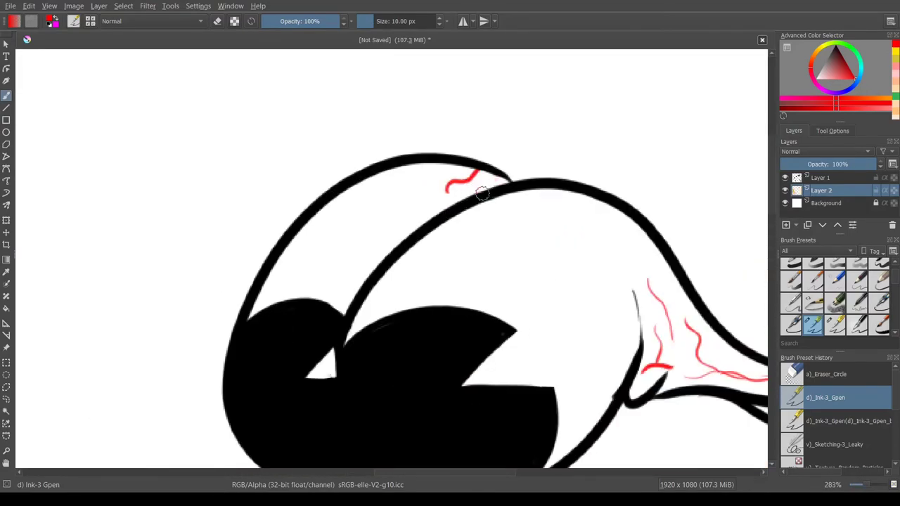
scroll(626, 263, "down", 5)
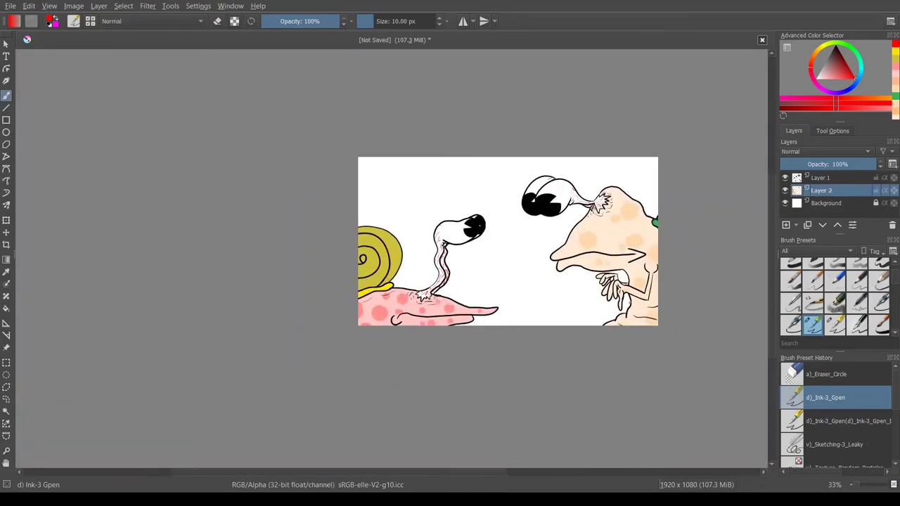
scroll(492, 339, "up", 3)
mouse_move(478, 347)
left_mouse_down()
mouse_move(507, 329)
mouse_move(520, 350)
left_mouse_up()
scroll(482, 302, "down", 3)
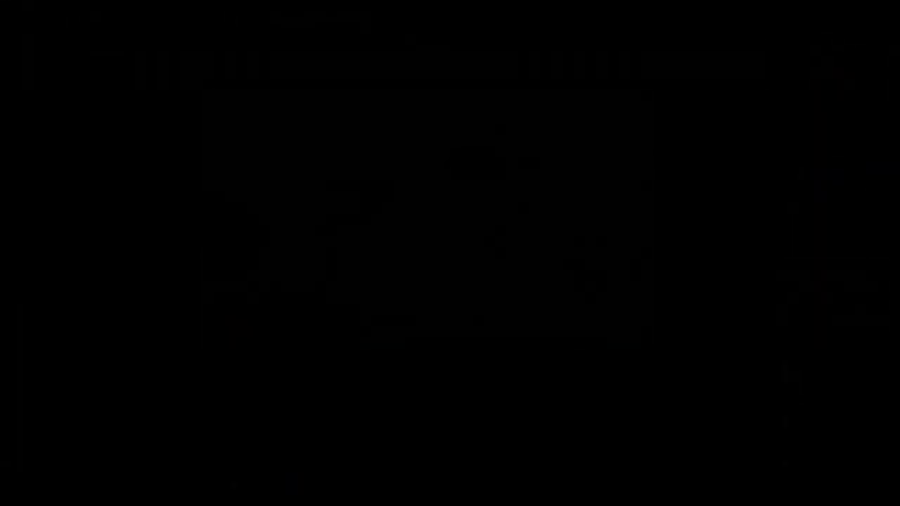